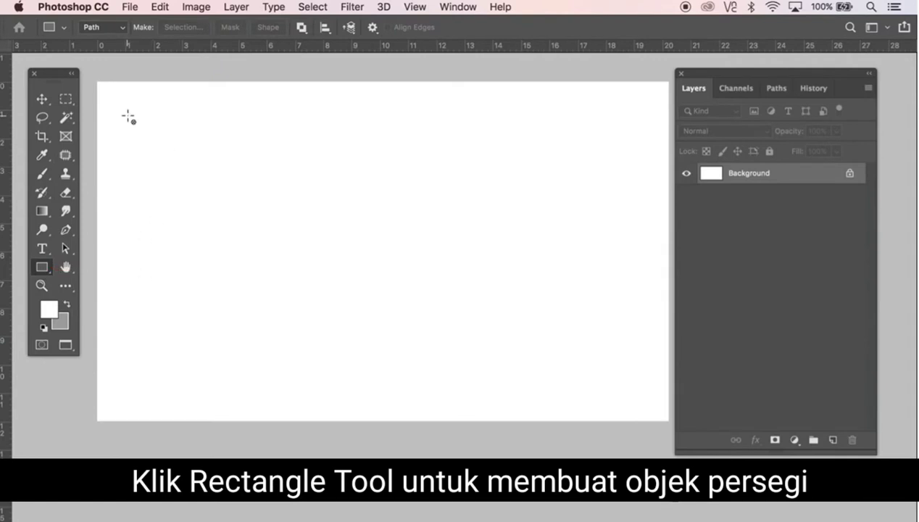
# Draw a square path about 235 px wide in the upper-left area of the canvas
pyautogui.moveTo(128, 116); pyautogui.dragTo(186, 189)
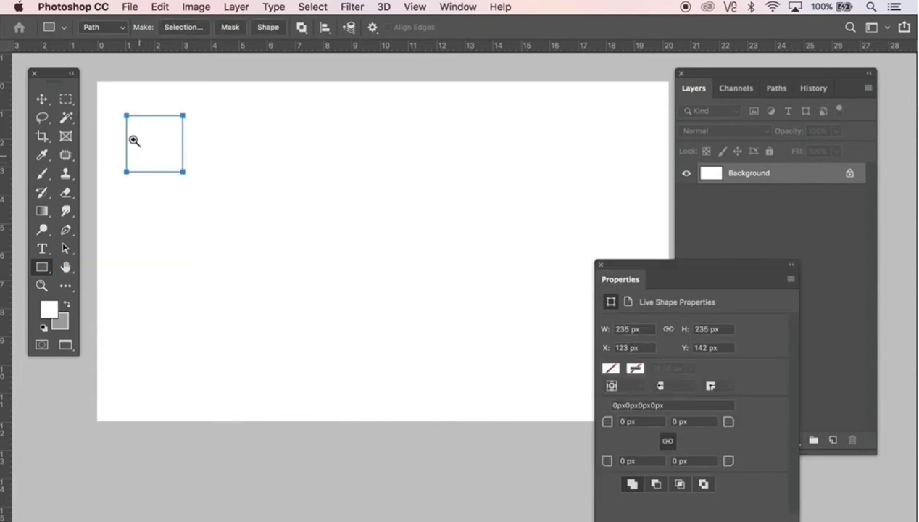
pyautogui.moveTo(134, 141); pyautogui.dragTo(247, 288)
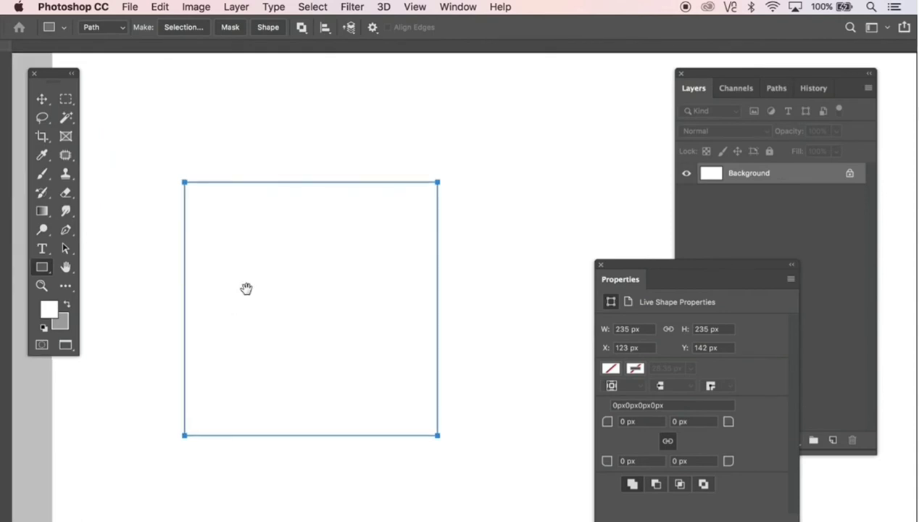
pyautogui.click(600, 266)
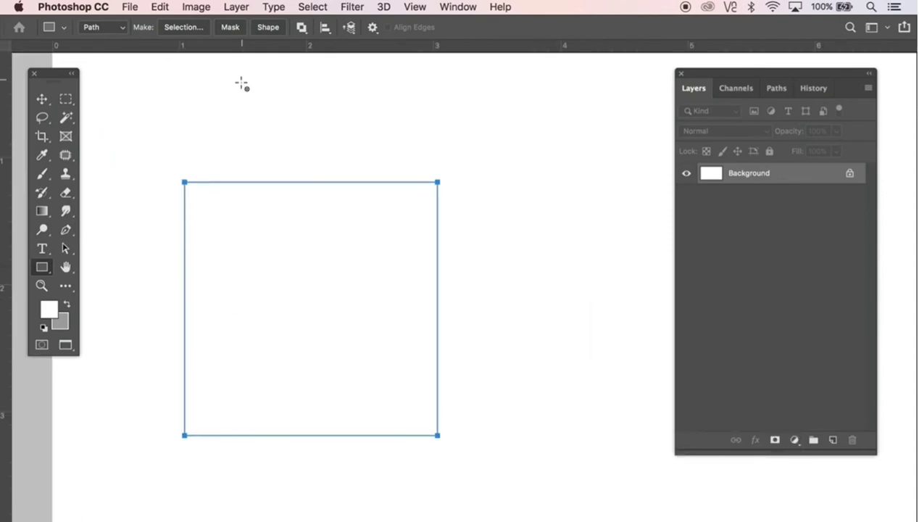
# Copy the square path and paste a duplicate in the same place
pyautogui.click(160, 7)
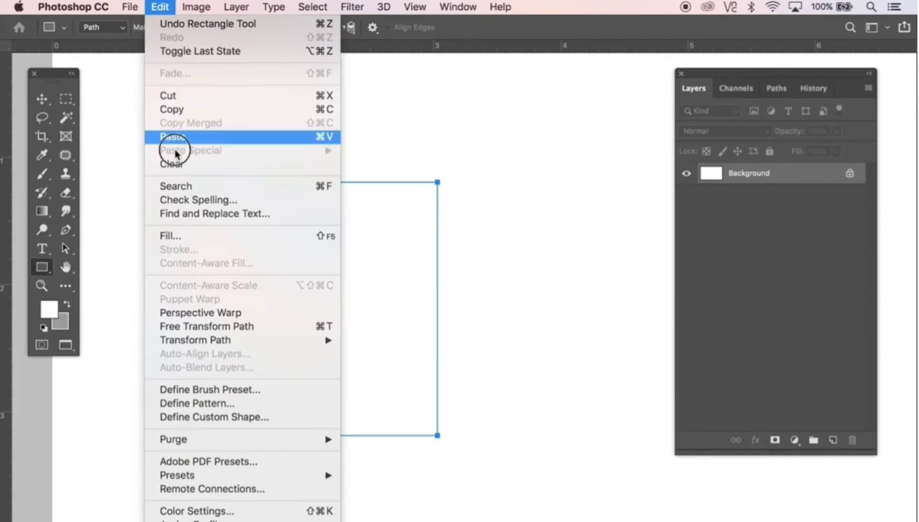
pyautogui.click(180, 109)
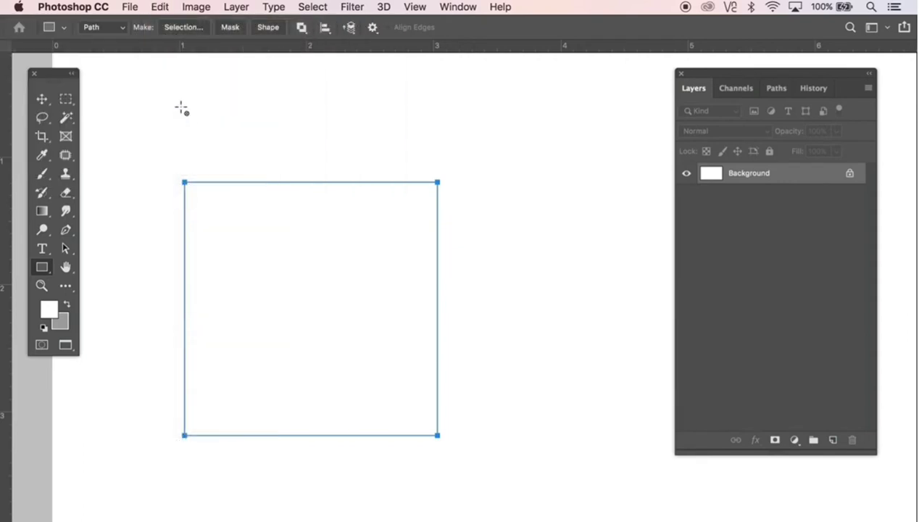
pyautogui.click(160, 7)
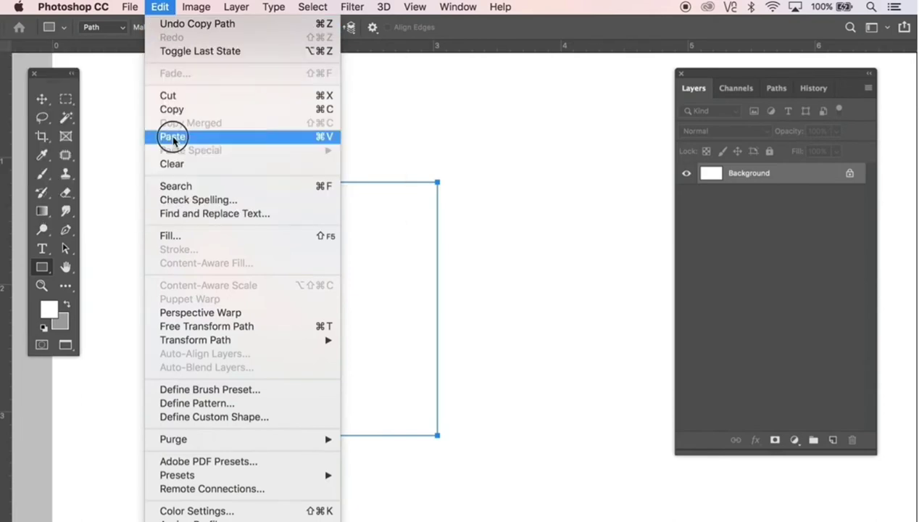
pyautogui.click(174, 139)
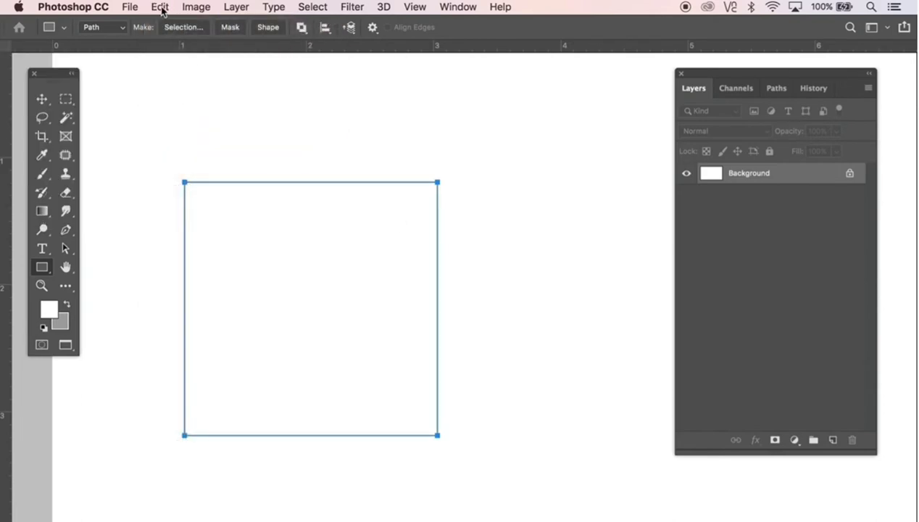
# Scale the pasted square path proportionally about its centre to about 37% with Free Transform Path
pyautogui.click(161, 7)
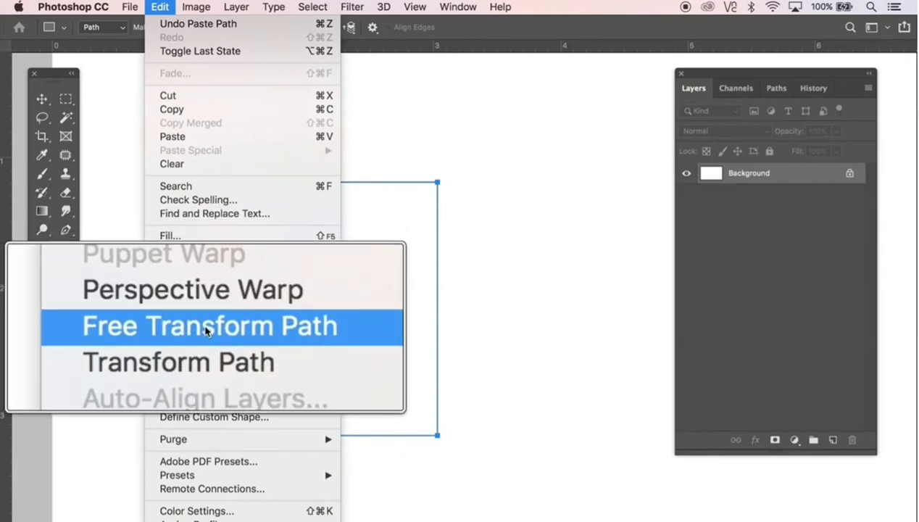
pyautogui.click(206, 331)
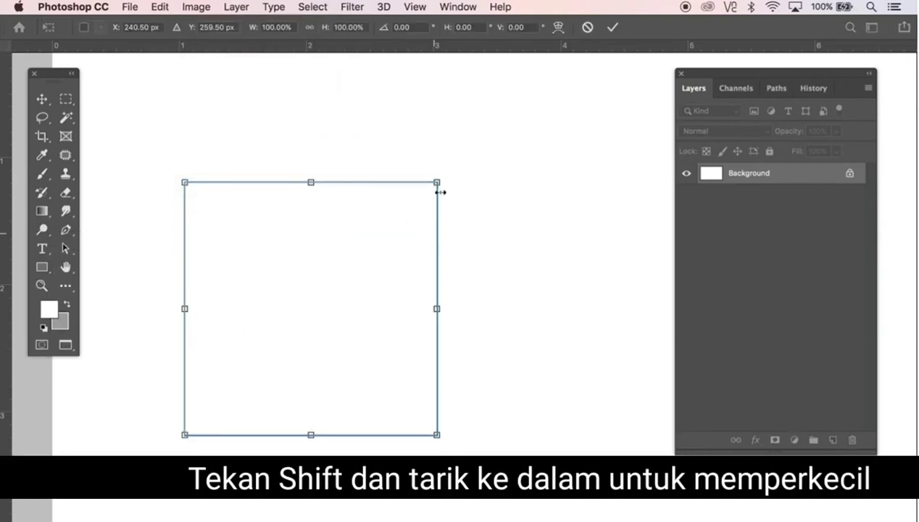
pyautogui.moveTo(437, 182); pyautogui.dragTo(362, 262)
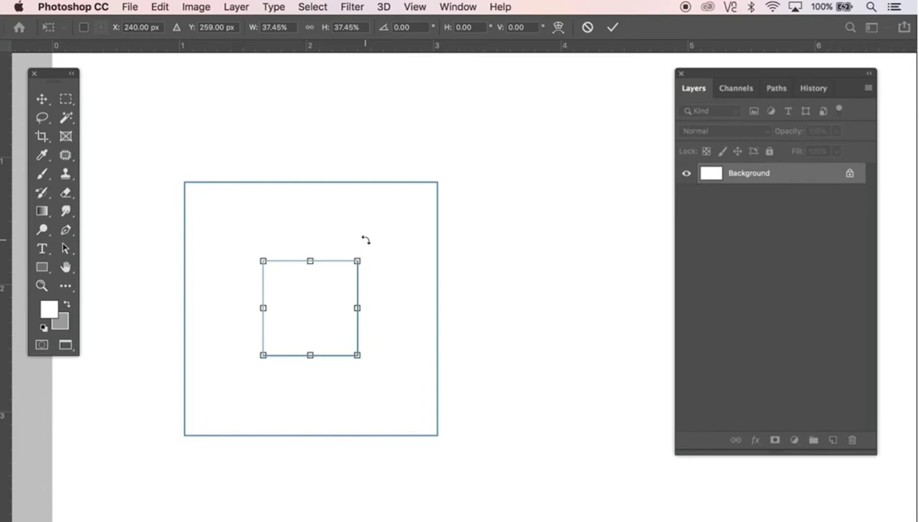
pyautogui.press('Return')
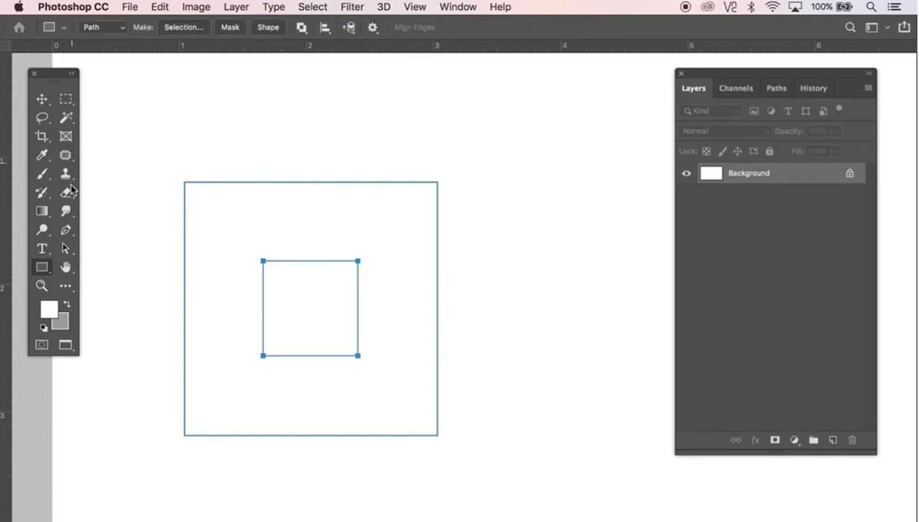
# Use the Pen tool to connect the upper-right and lower-left corners of the outer square to the matching corners of the inner square
pyautogui.click(65, 232)
pyautogui.click(105, 226)
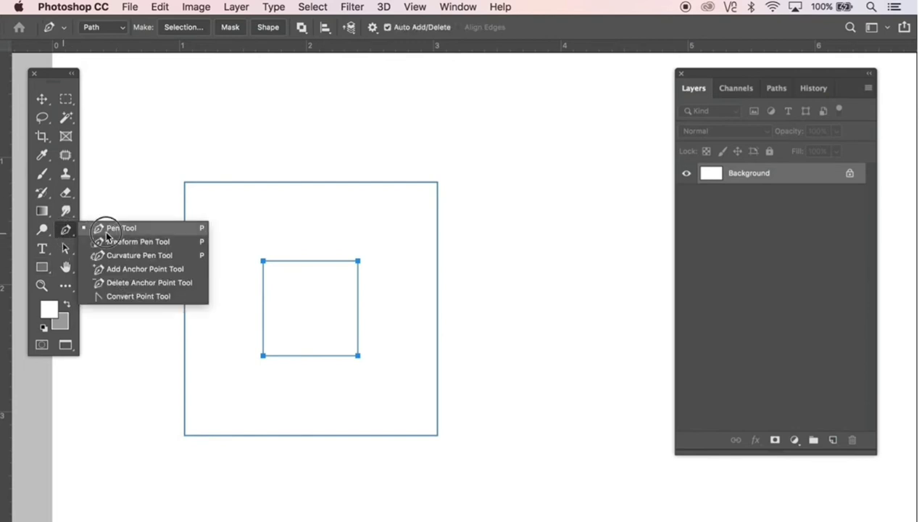
pyautogui.click(298, 255)
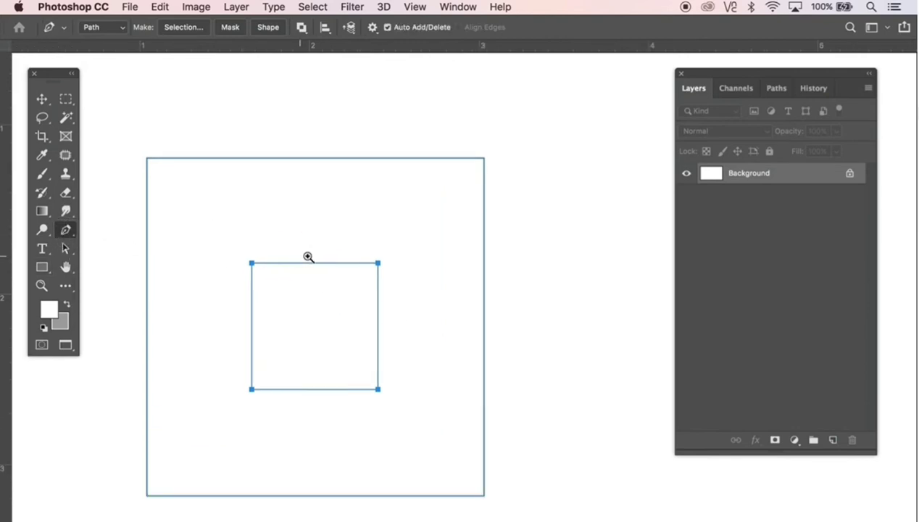
pyautogui.moveTo(410, 244); pyautogui.dragTo(423, 224)
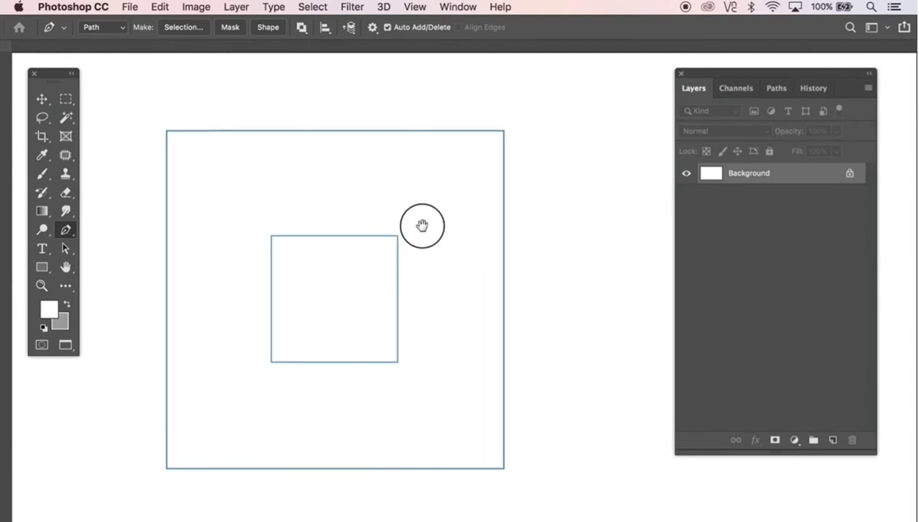
pyautogui.click(401, 204)
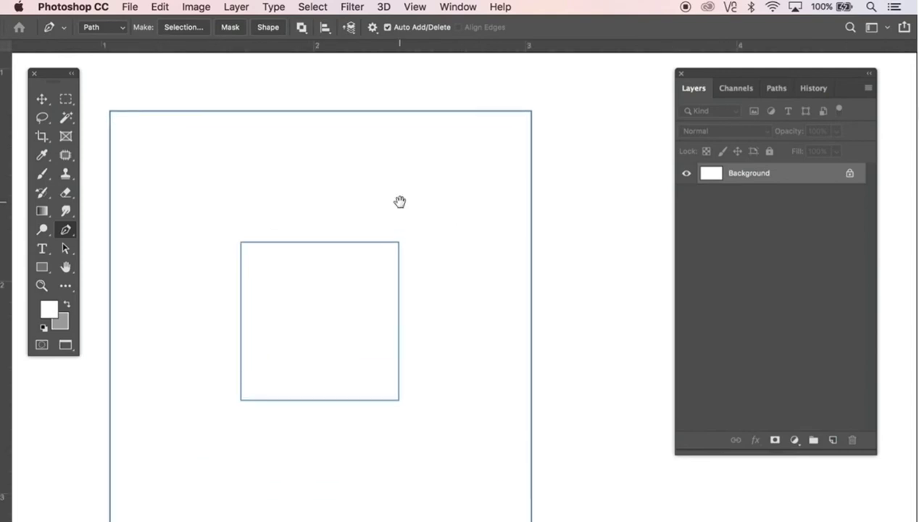
pyautogui.click(531, 112)
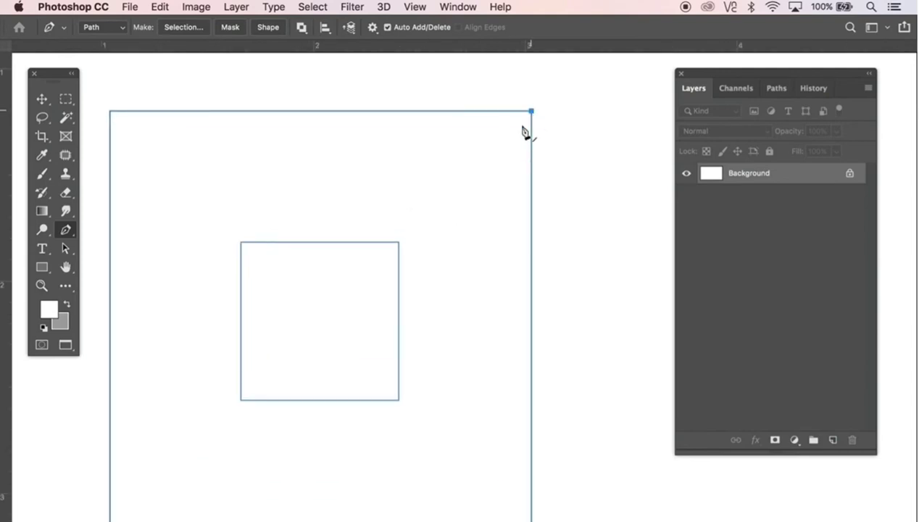
pyautogui.click(399, 242)
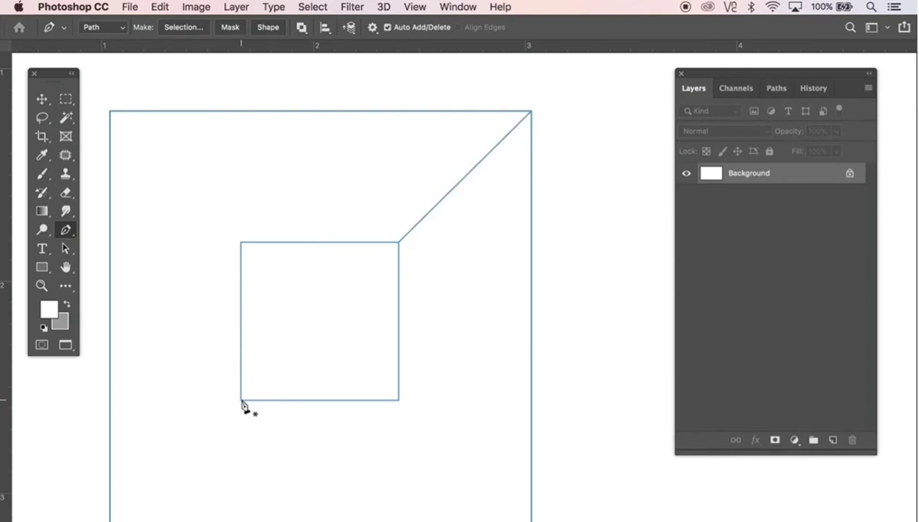
pyautogui.click(241, 399)
pyautogui.click(110, 521)
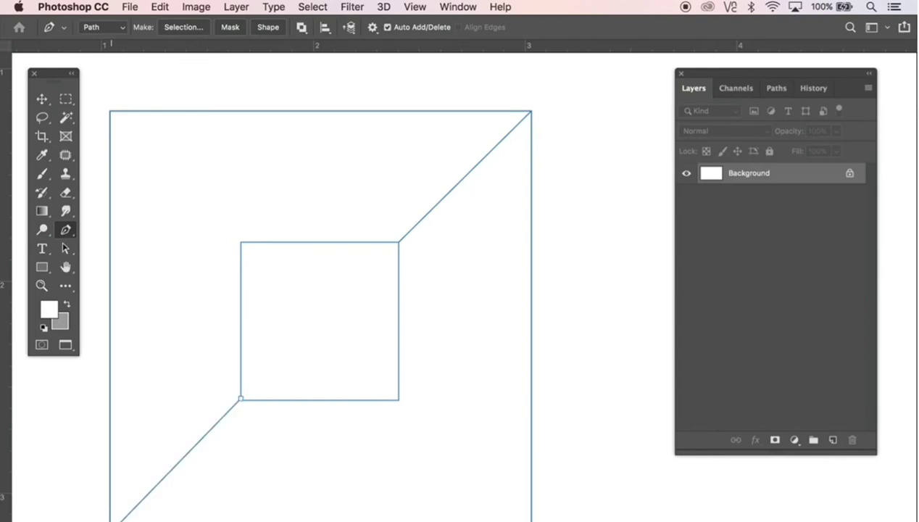
# Connect the upper-left and lower-right corners of the outer square to the matching inner square corners with straight paths
pyautogui.click(110, 111)
pyautogui.click(242, 244)
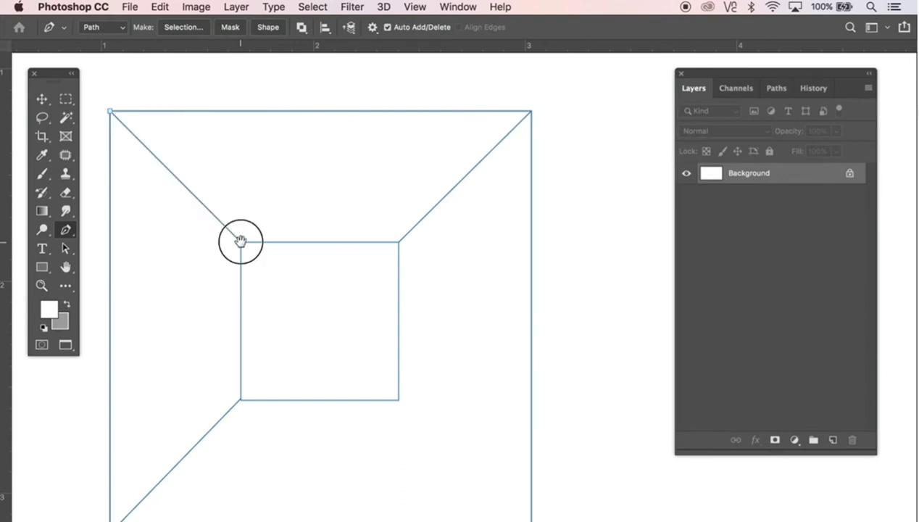
pyautogui.click(399, 401)
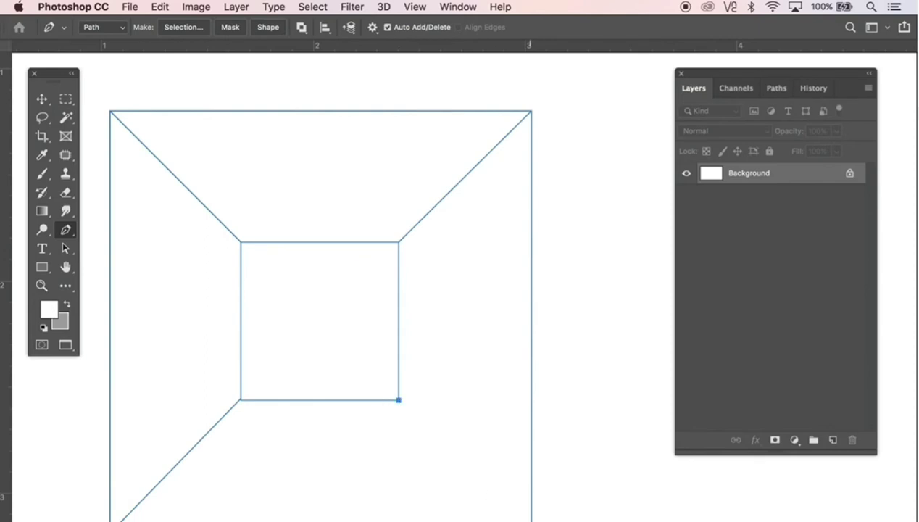
pyautogui.click(531, 521)
pyautogui.keyDown('super'); pyautogui.click(558, 467); pyautogui.keyUp('super')
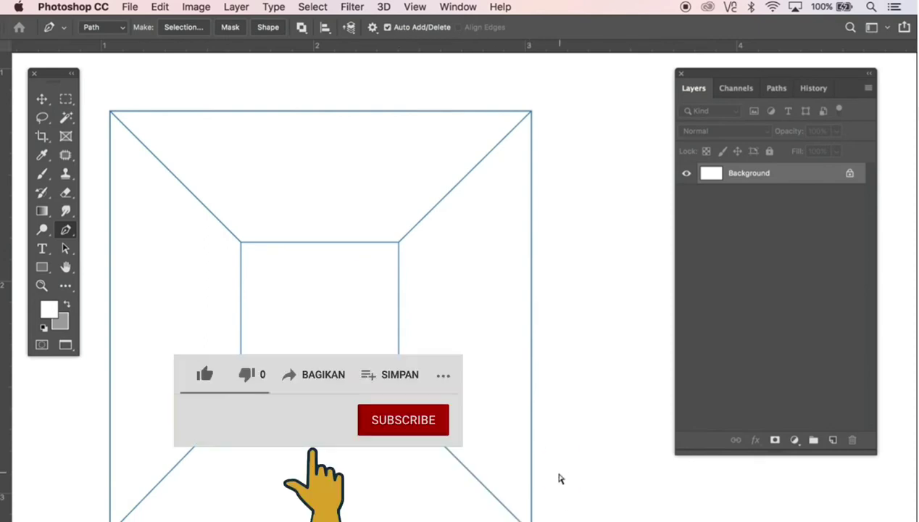
pyautogui.keyDown('super'); pyautogui.click(524, 515); pyautogui.keyUp('super')
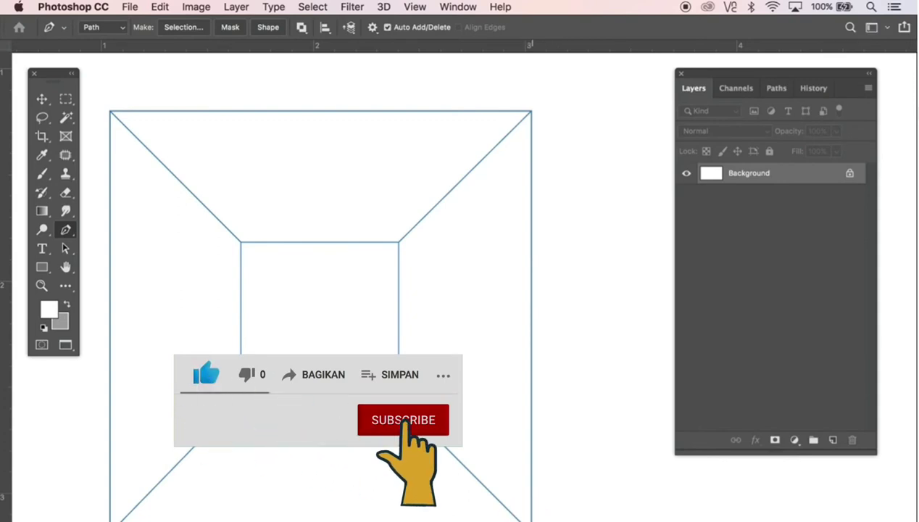
pyautogui.moveTo(530, 521); pyautogui.dragTo(531, 521)
pyautogui.keyDown('super'); pyautogui.click(550, 499); pyautogui.keyUp('super')
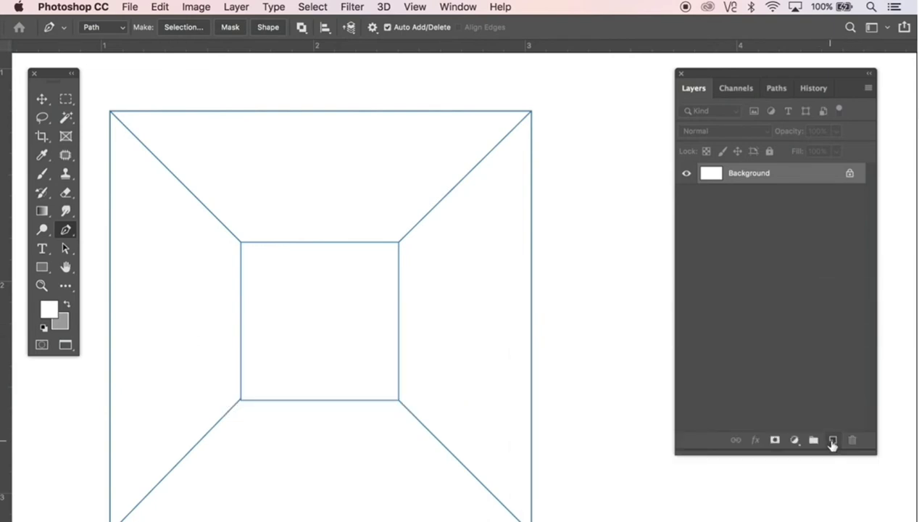
# Add a new layer, swap grey into the foreground colour and stroke the work path on that layer
pyautogui.click(834, 441)
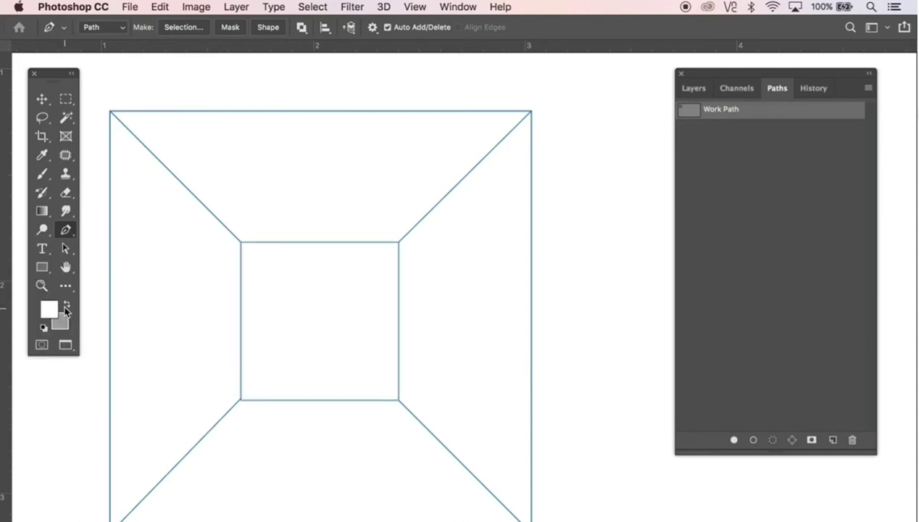
pyautogui.click(66, 307)
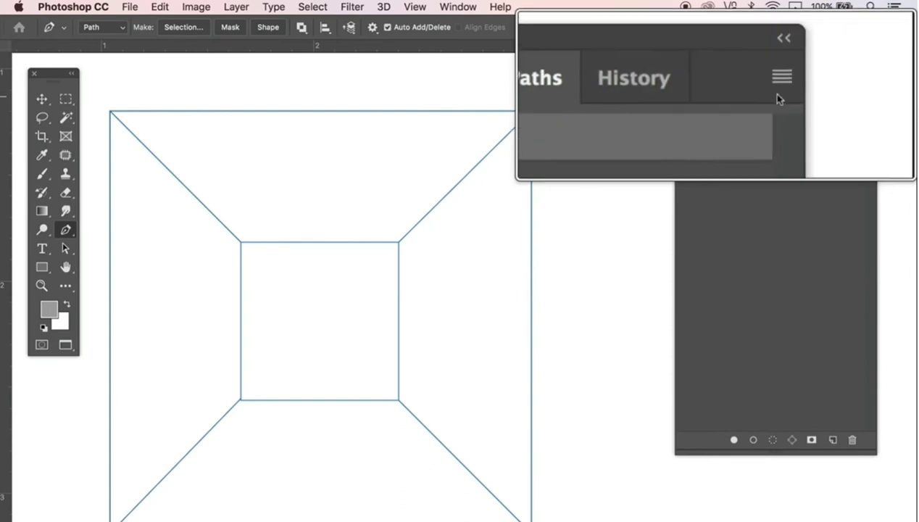
pyautogui.click(872, 92)
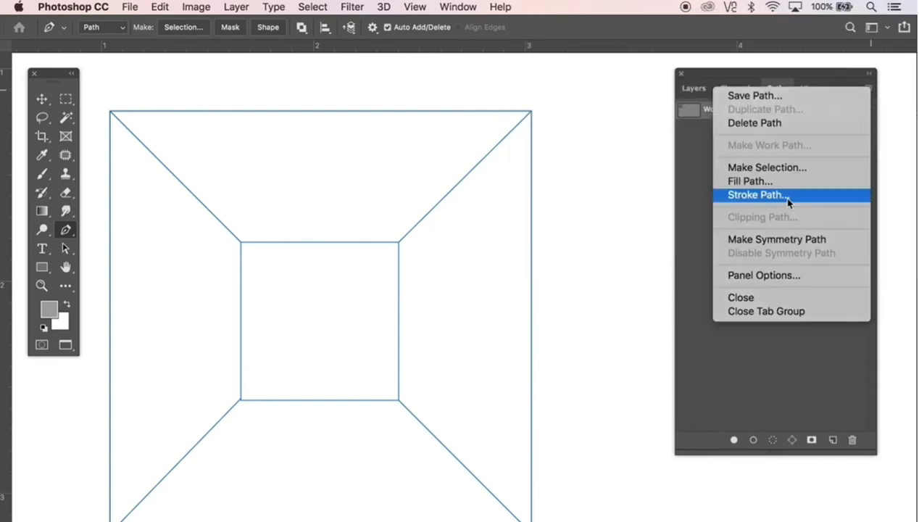
pyautogui.click(780, 196)
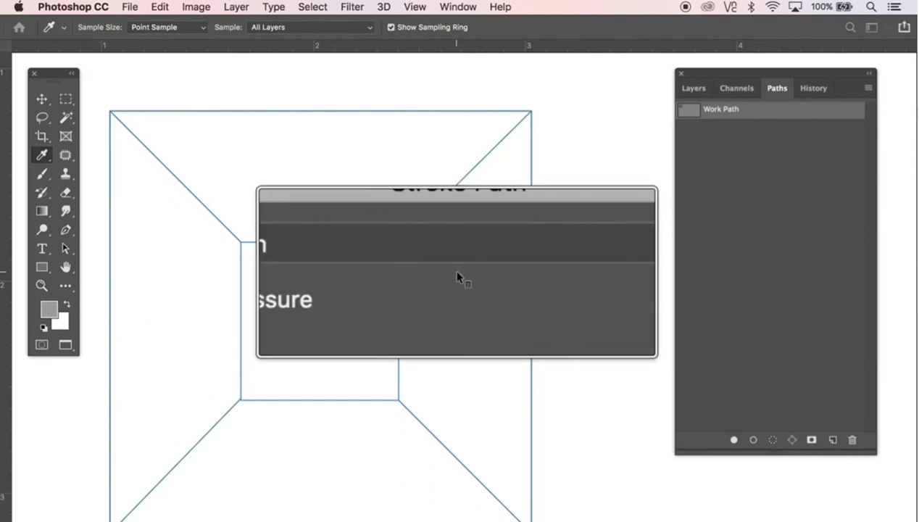
pyautogui.click(573, 264)
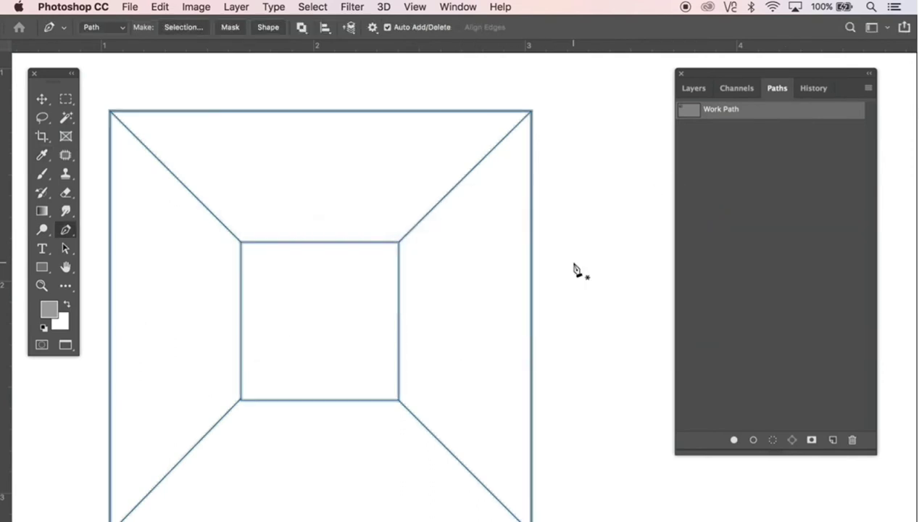
# Convert the work path to a selection and deselect it, leaving only the stroked outline on Layer 1
pyautogui.click(694, 90)
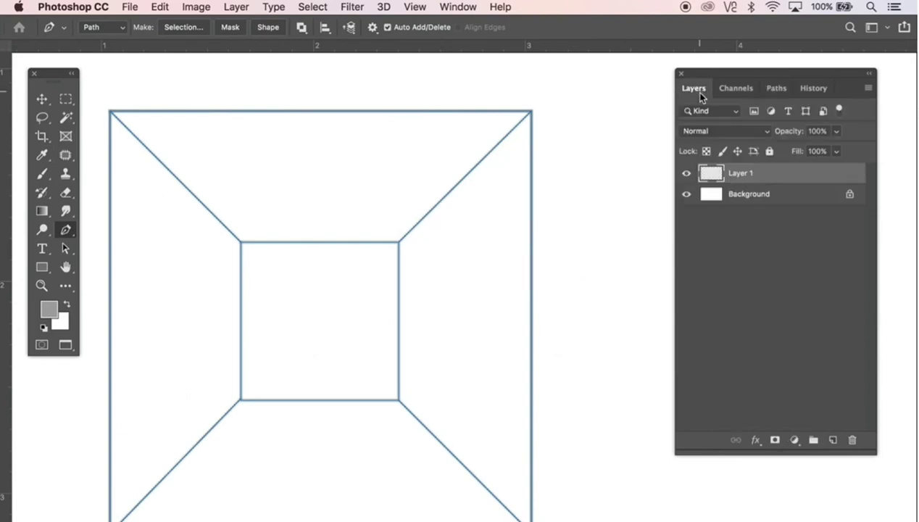
pyautogui.press('super+Return')
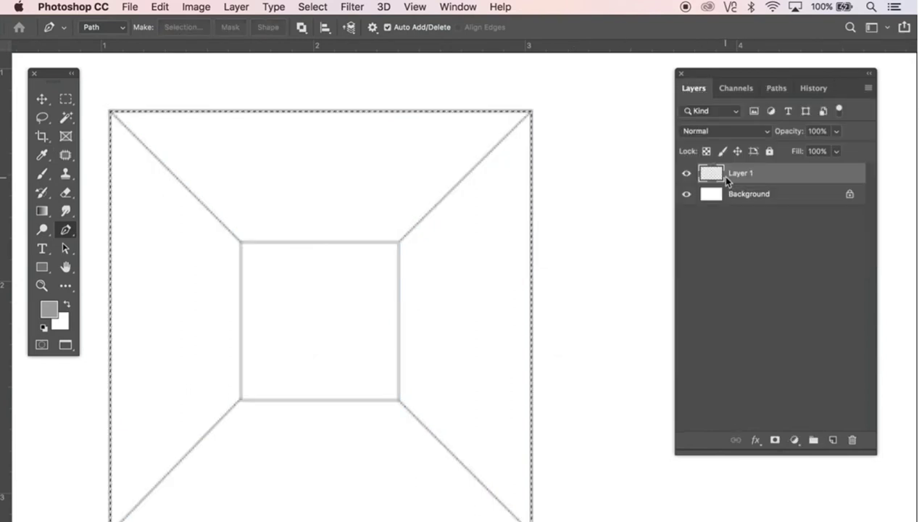
pyautogui.press('super+d')
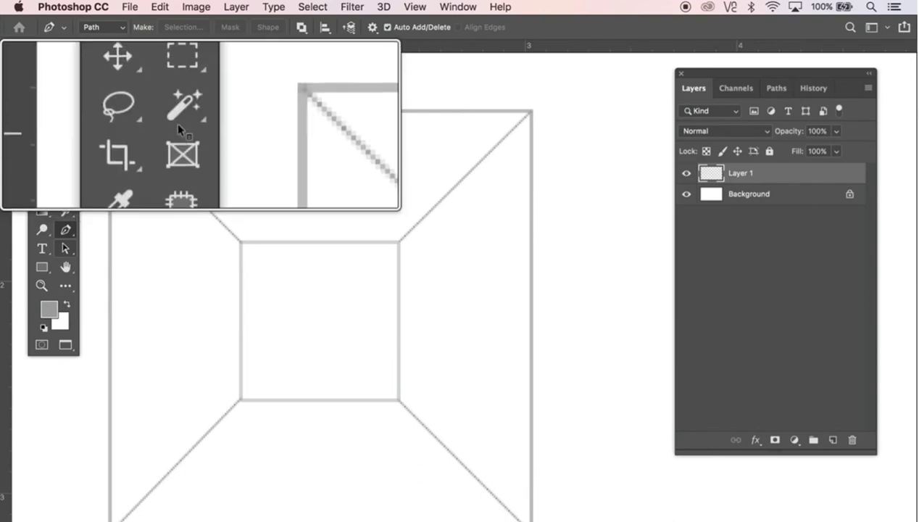
# Select the trapezoid area below the inner square with the Magic Wand tool
pyautogui.click(65, 118)
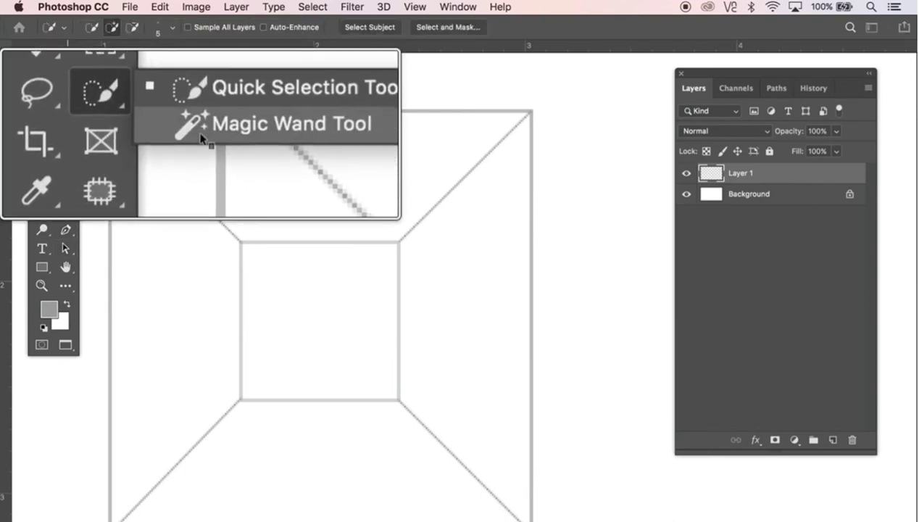
pyautogui.click(200, 135)
pyautogui.click(262, 451)
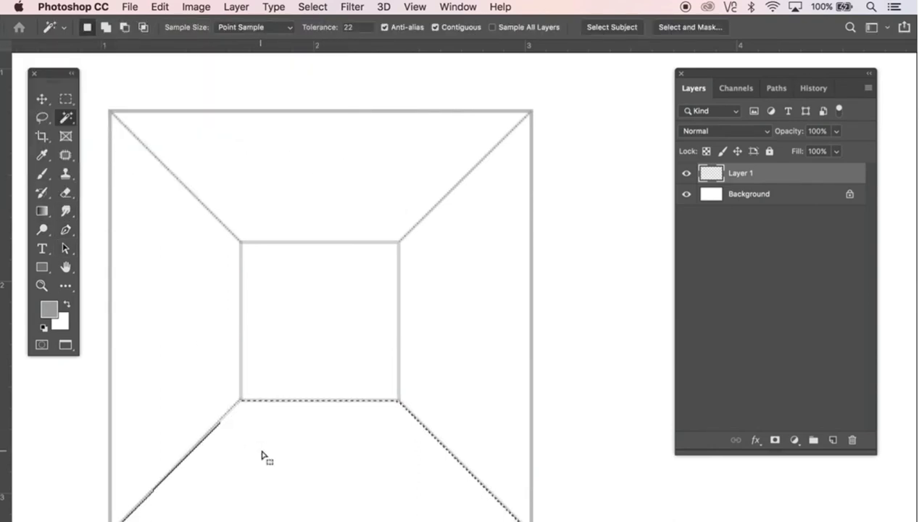
# Set the foreground colour to dark grey #747272 (C 55, M 48, Y 47, K 13)
pyautogui.click(52, 313)
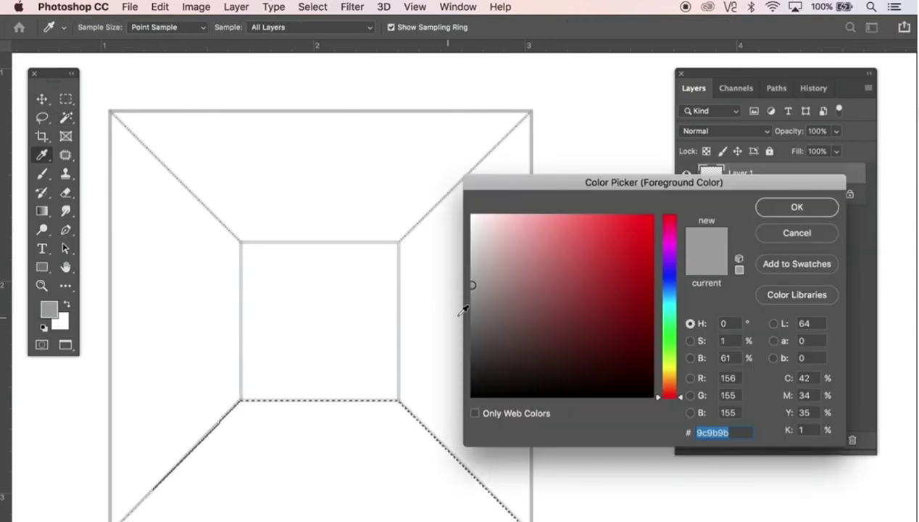
pyautogui.click(473, 310)
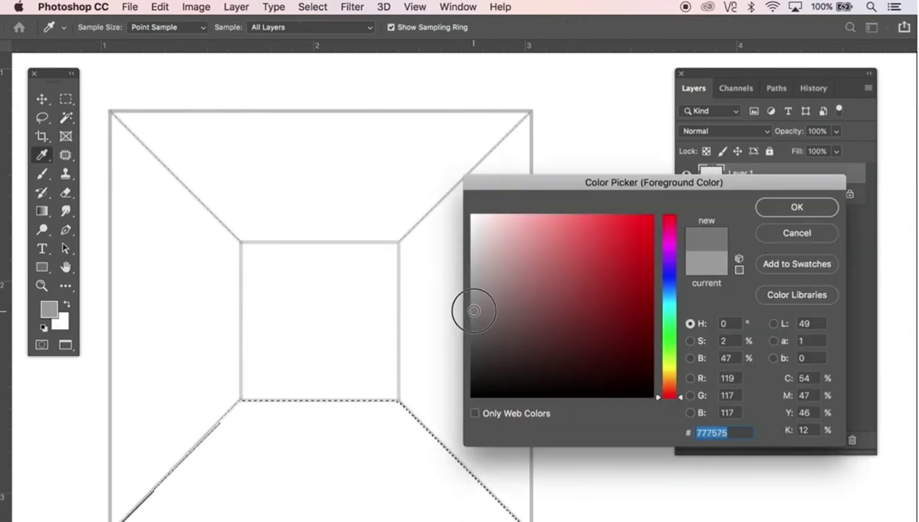
pyautogui.click(473, 313)
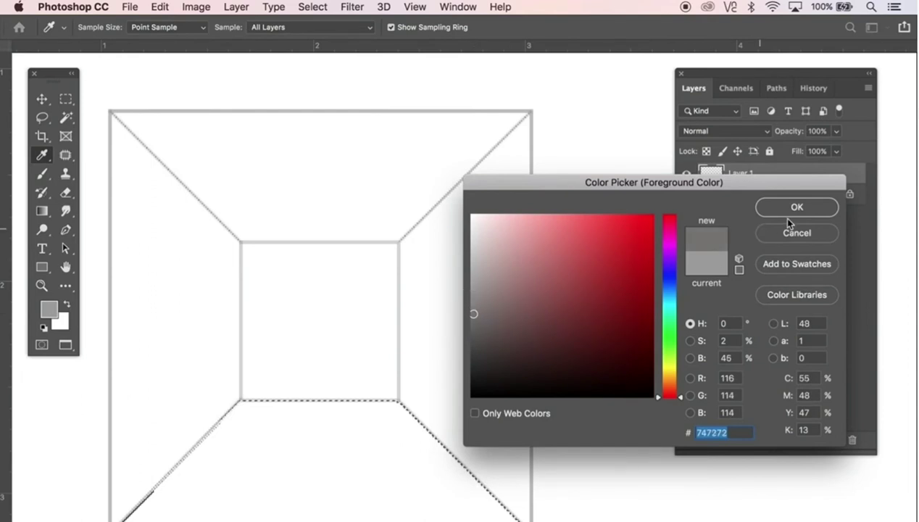
pyautogui.press('alt')
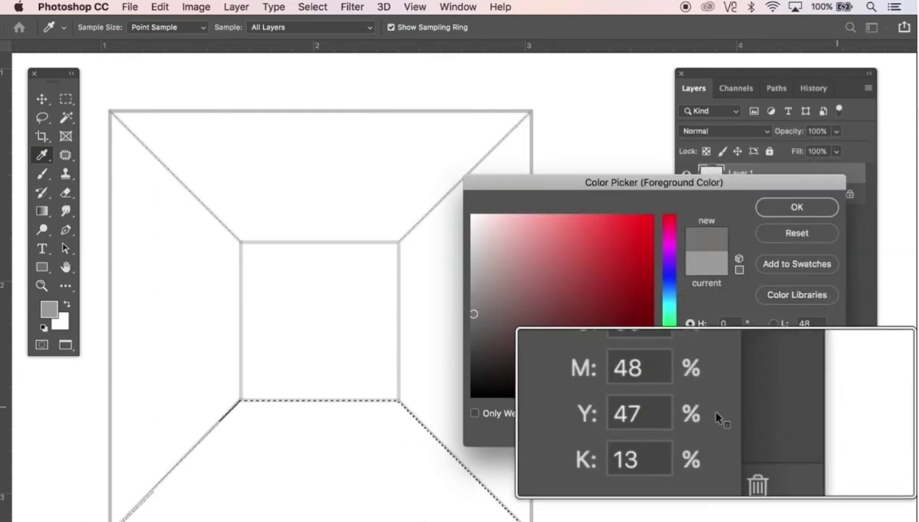
pyautogui.click(797, 207)
pyautogui.press('w')
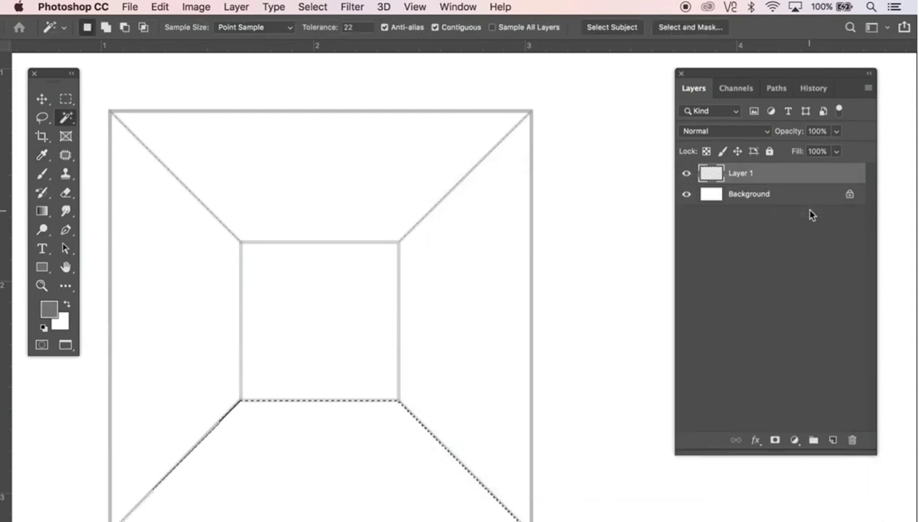
# Add a new layer above Layer 1 and fill the selected bottom facet with the foreground colour at 100% opacity
pyautogui.click(834, 440)
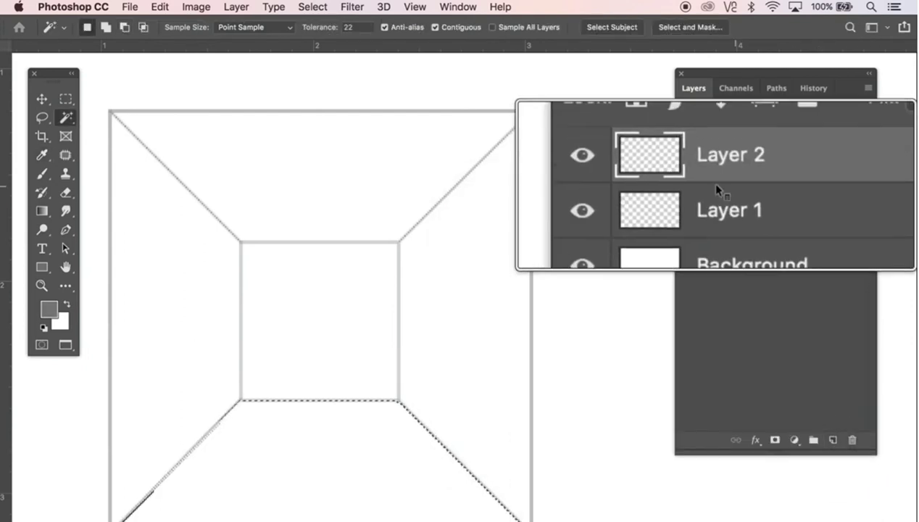
pyautogui.click(160, 8)
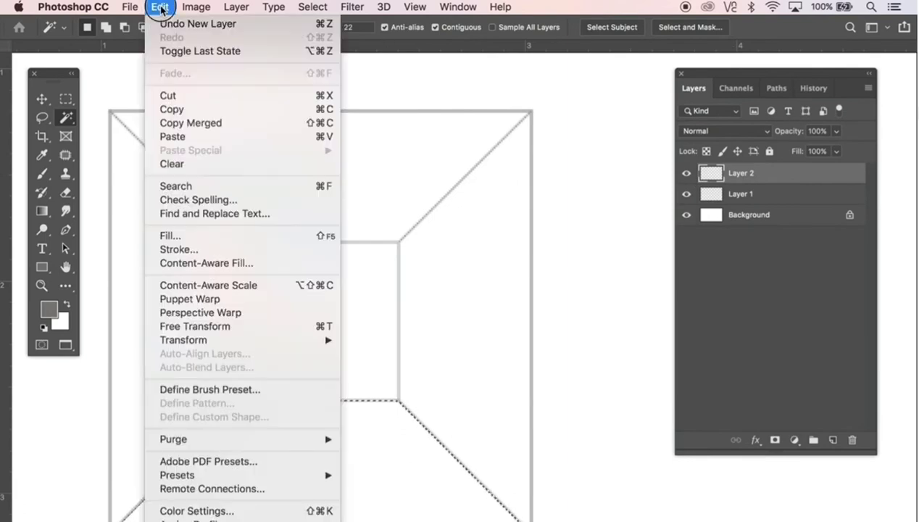
pyautogui.click(183, 234)
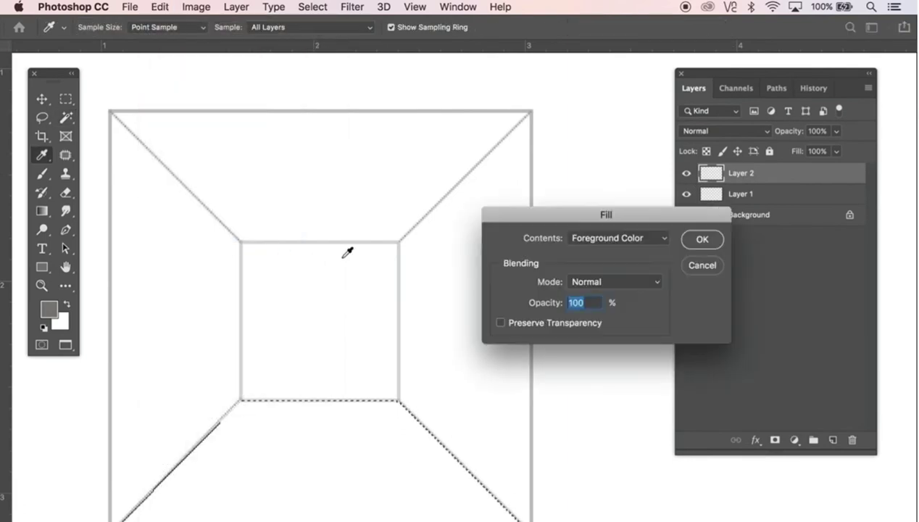
pyautogui.click(696, 239)
pyautogui.press('w')
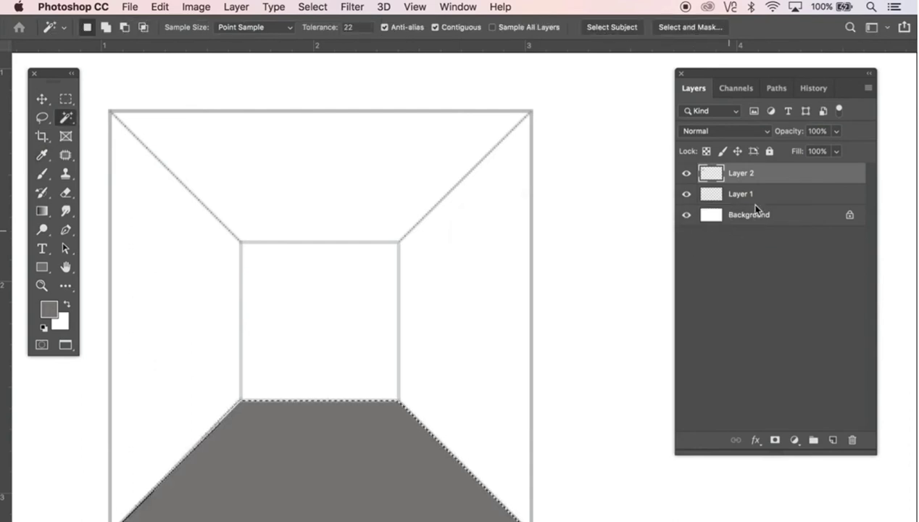
# Select the trapezoid right of the inner square using Layer 1's outline, and make Layer 2 active
pyautogui.click(707, 194)
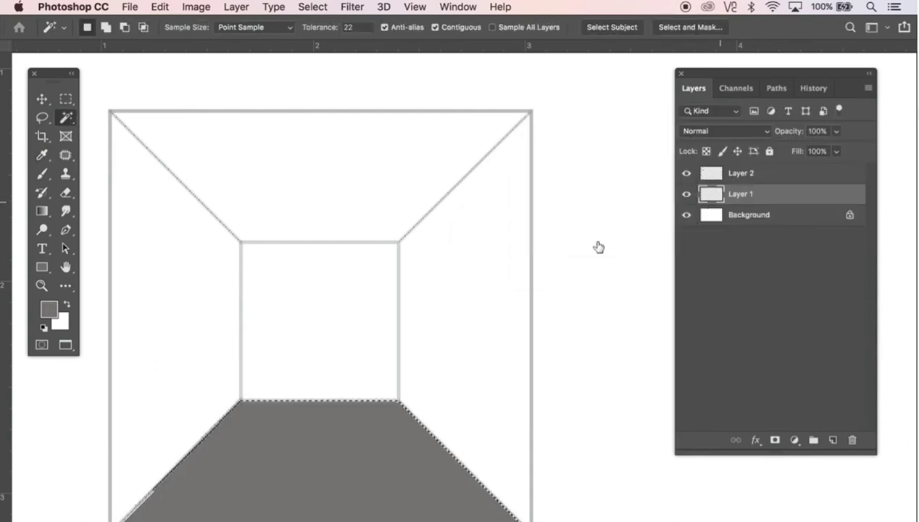
pyautogui.click(464, 273)
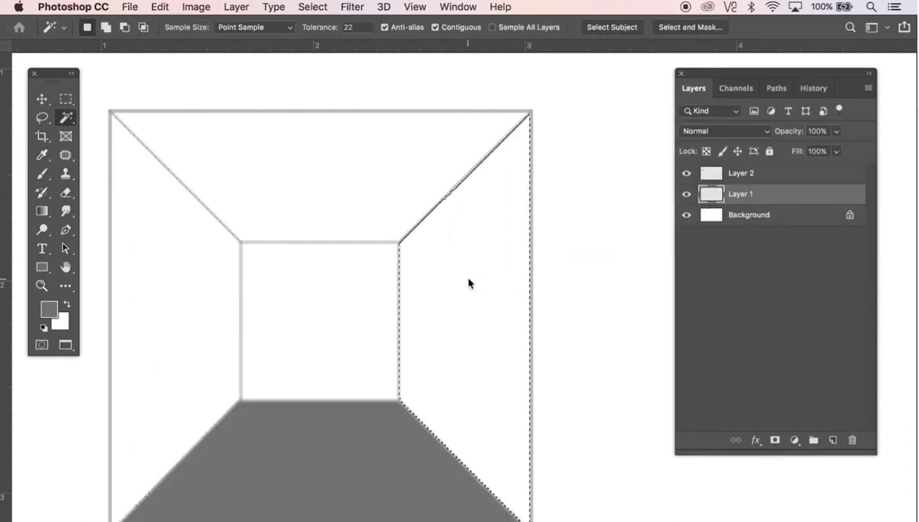
pyautogui.click(754, 176)
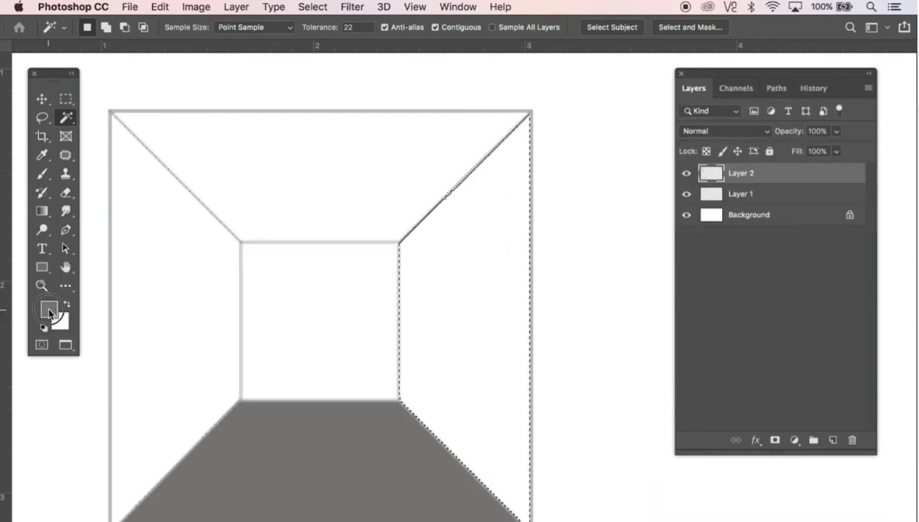
# Set the foreground colour to medium grey with CMYK values C 42, M 34, Y 35, K 1
pyautogui.click(48, 307)
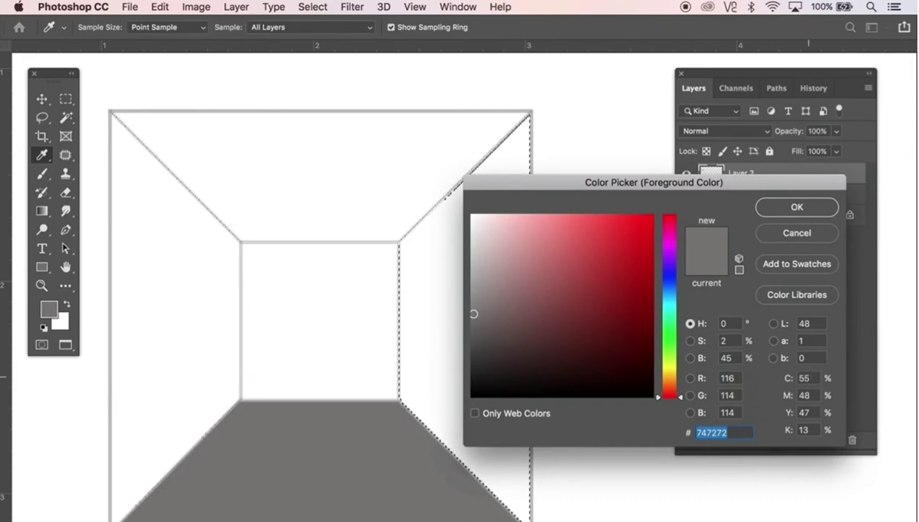
pyautogui.click(803, 378)
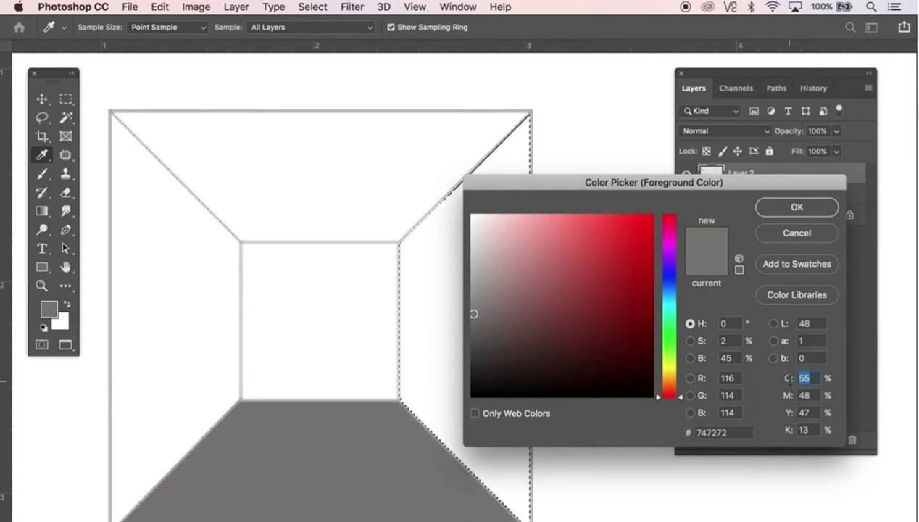
pyautogui.write('42')
pyautogui.press('Tab')
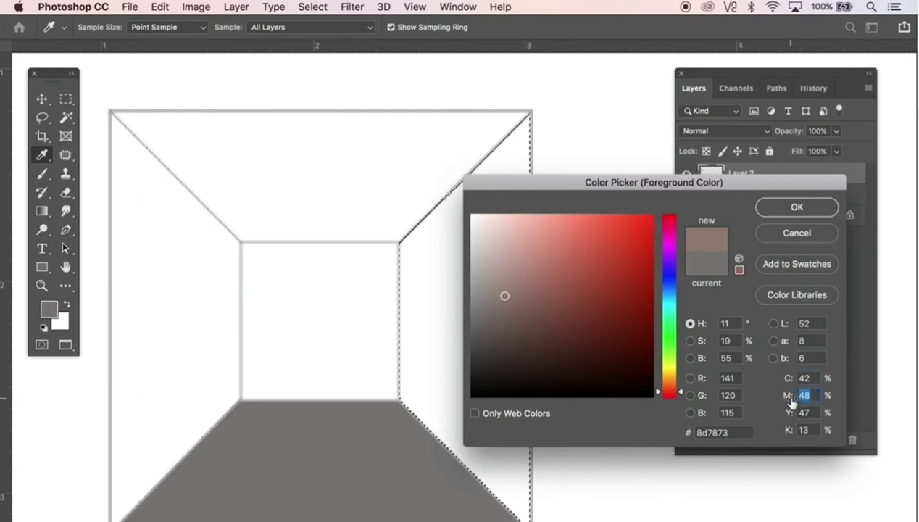
pyautogui.write('34')
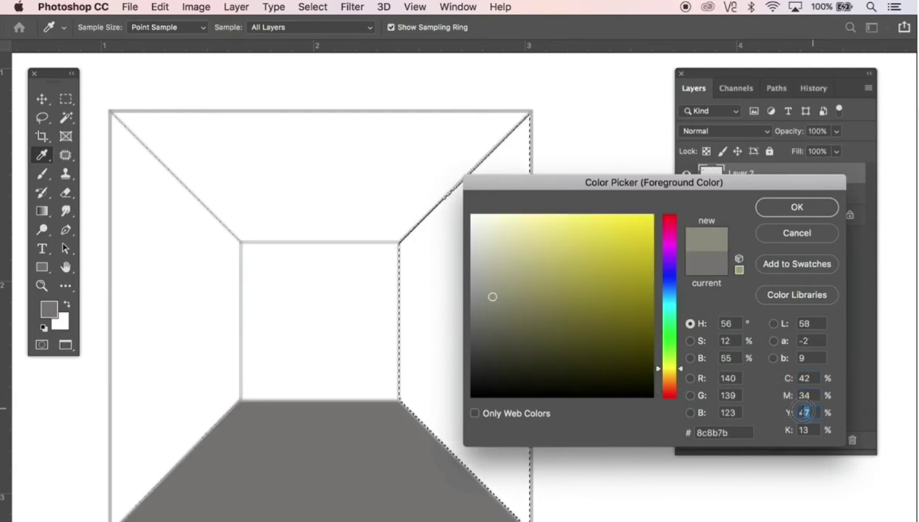
pyautogui.write('35')
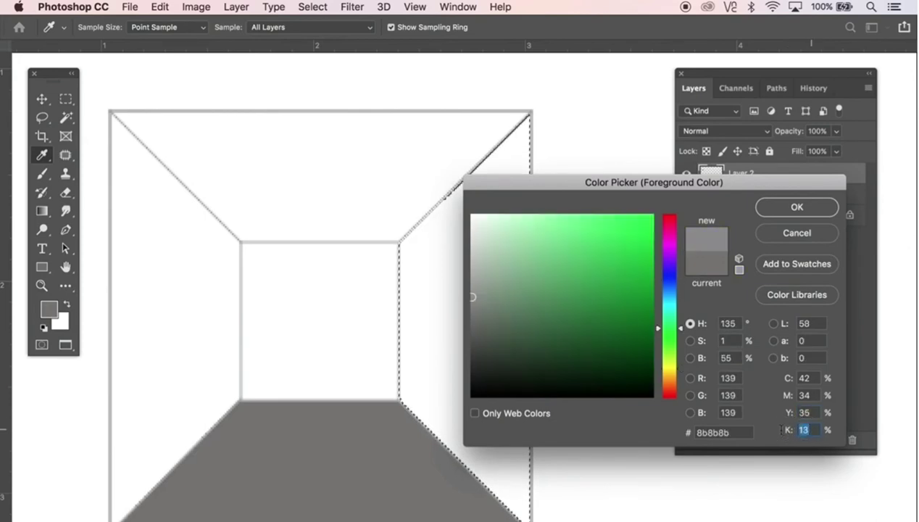
pyautogui.write('1')
pyautogui.click(796, 207)
pyautogui.press('w')
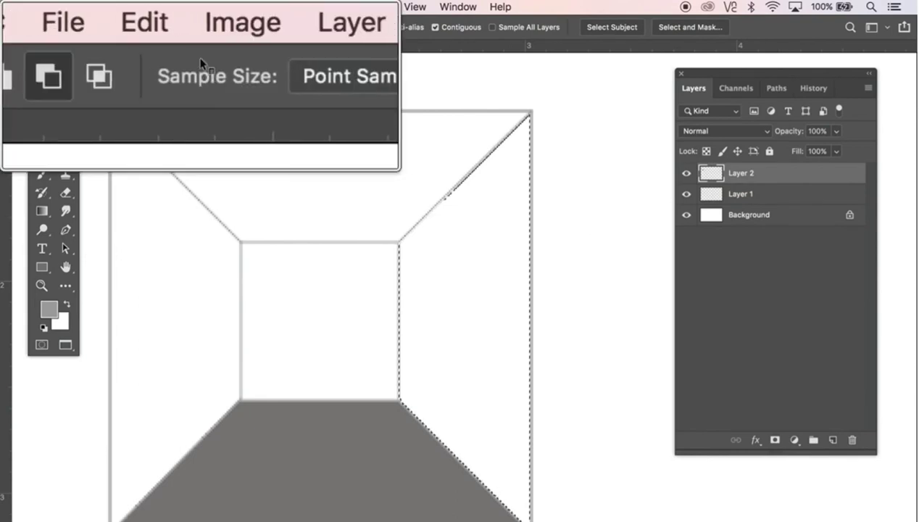
# Fill the selected right facet on Layer 2 with the foreground colour in Normal mode at 100% opacity
pyautogui.click(160, 6)
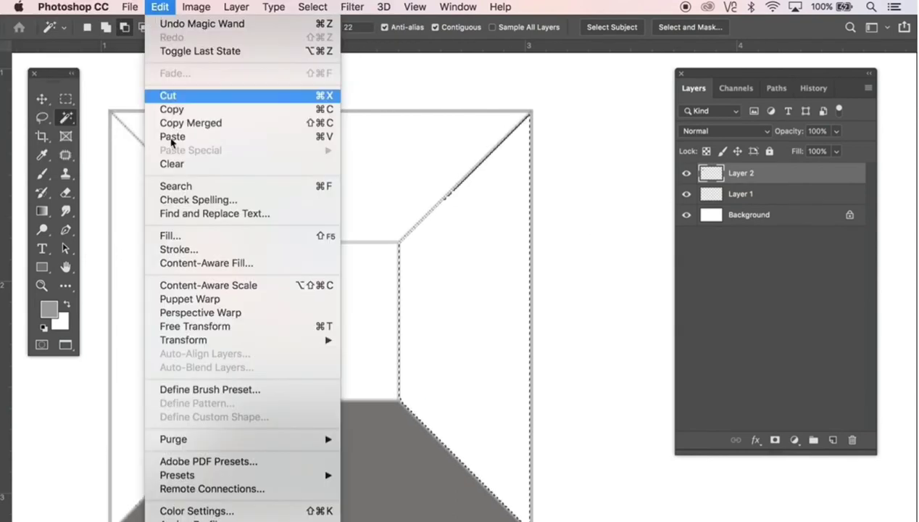
pyautogui.click(181, 236)
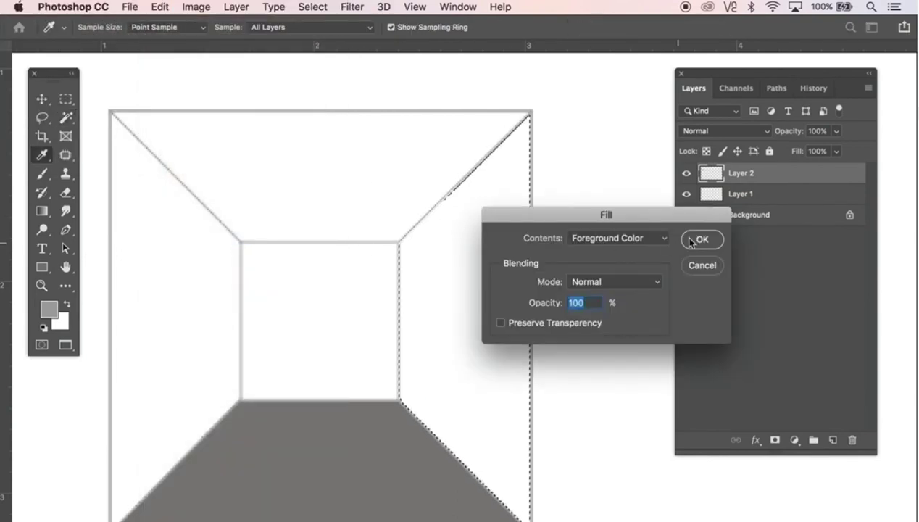
pyautogui.click(690, 240)
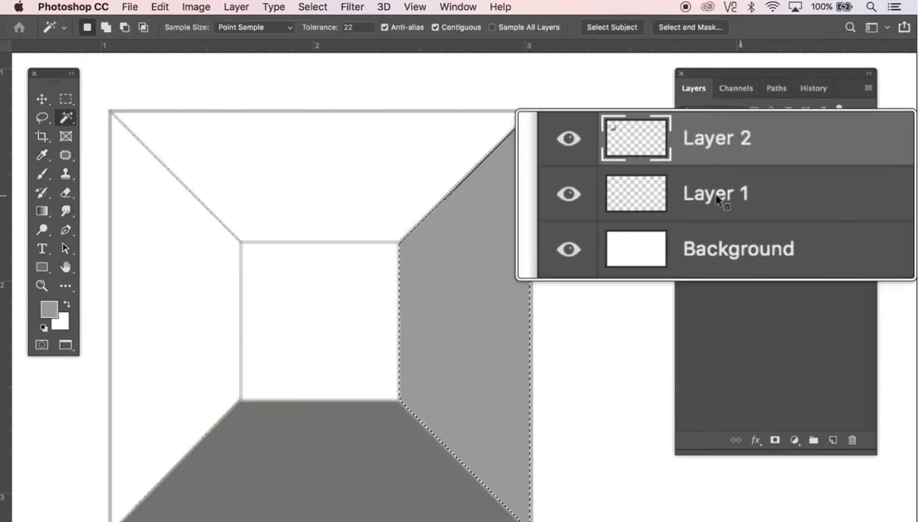
# Select the trapezoid left of the inner square using Layer 1's outline, and make Layer 2 active
pyautogui.click(740, 194)
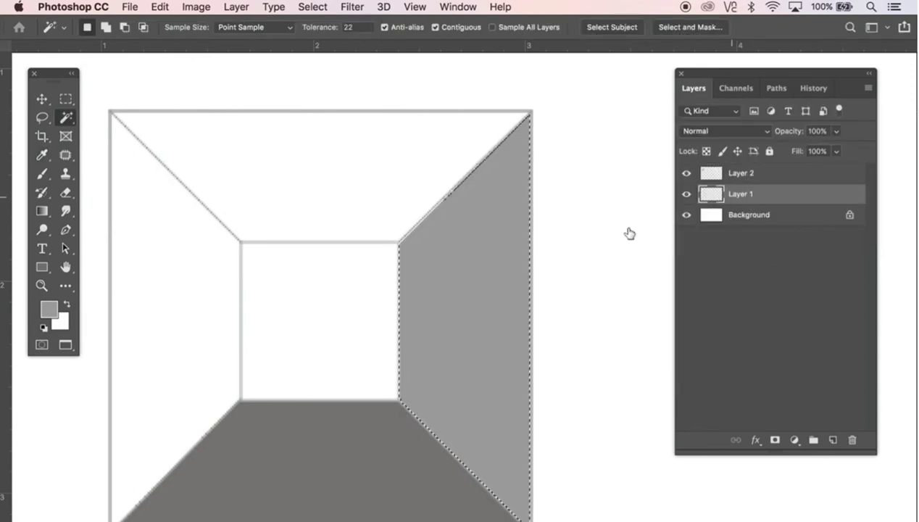
pyautogui.click(161, 260)
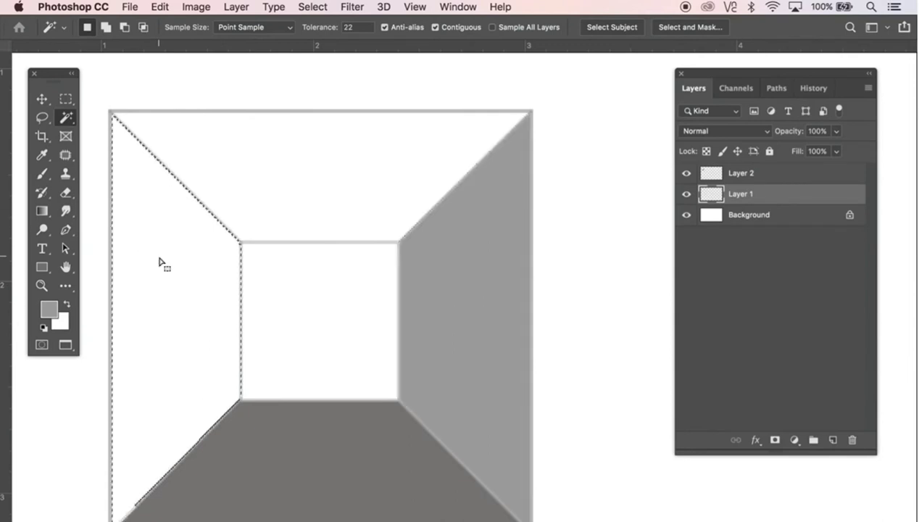
pyautogui.click(768, 174)
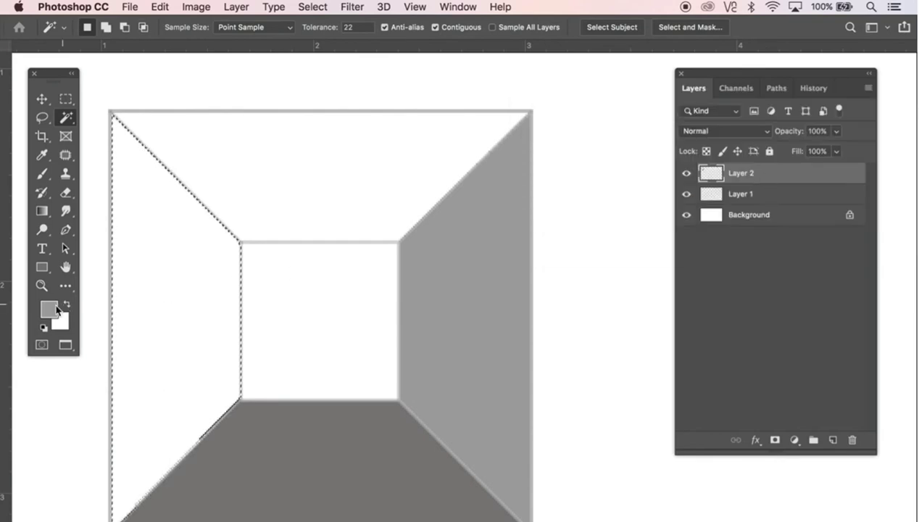
# Set the foreground colour to light grey with CMYK values C 12, M 10, Y 10, K 0
pyautogui.click(48, 309)
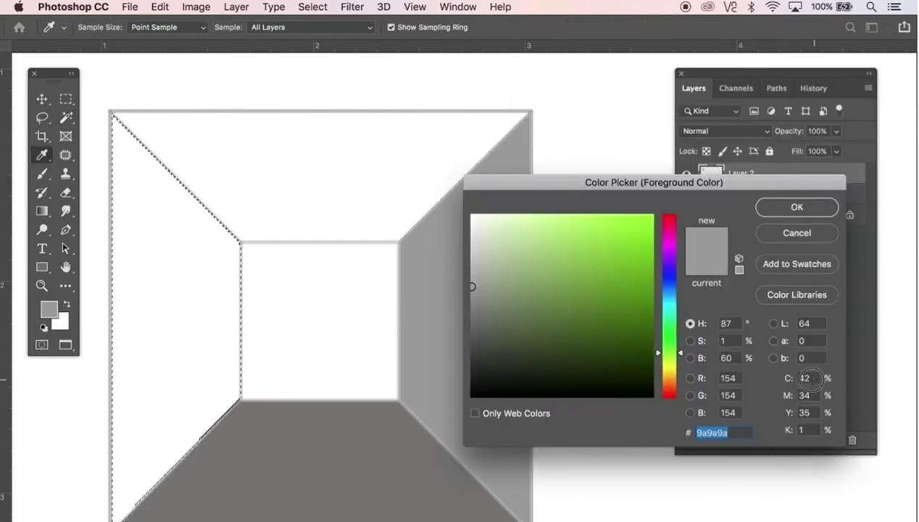
pyautogui.doubleClick(806, 378)
pyautogui.write('12')
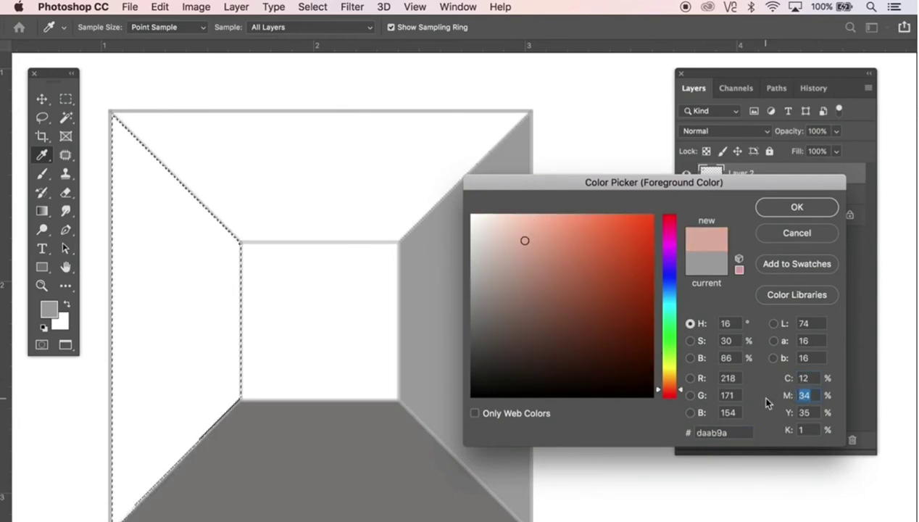
pyautogui.write('10')
pyautogui.doubleClick(806, 412)
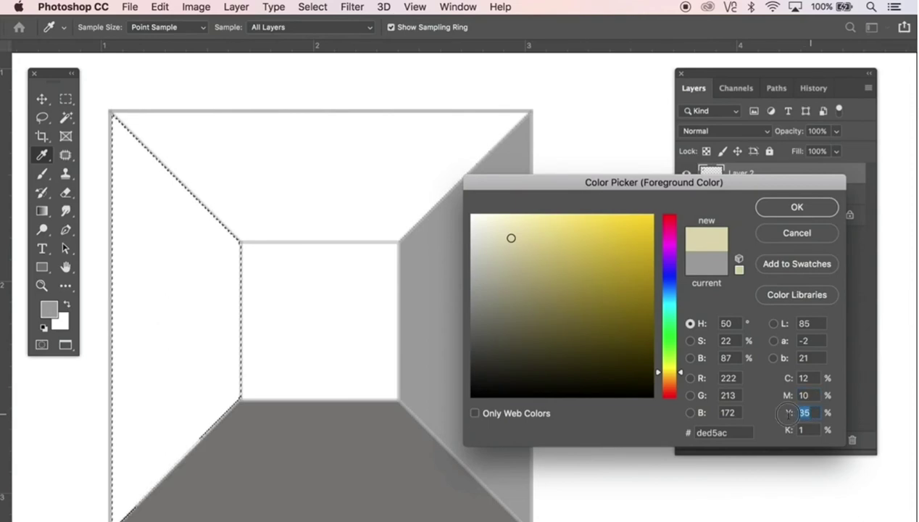
pyautogui.write('10')
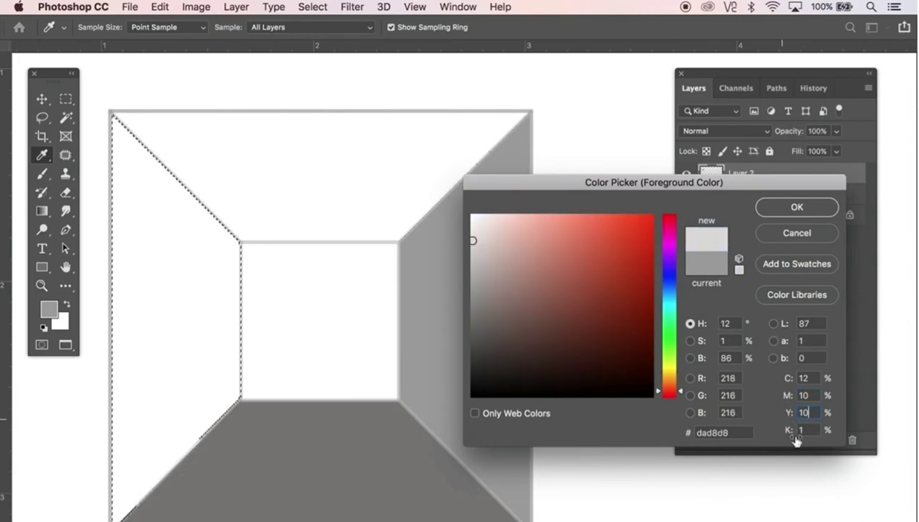
pyautogui.doubleClick(802, 430)
pyautogui.write('0')
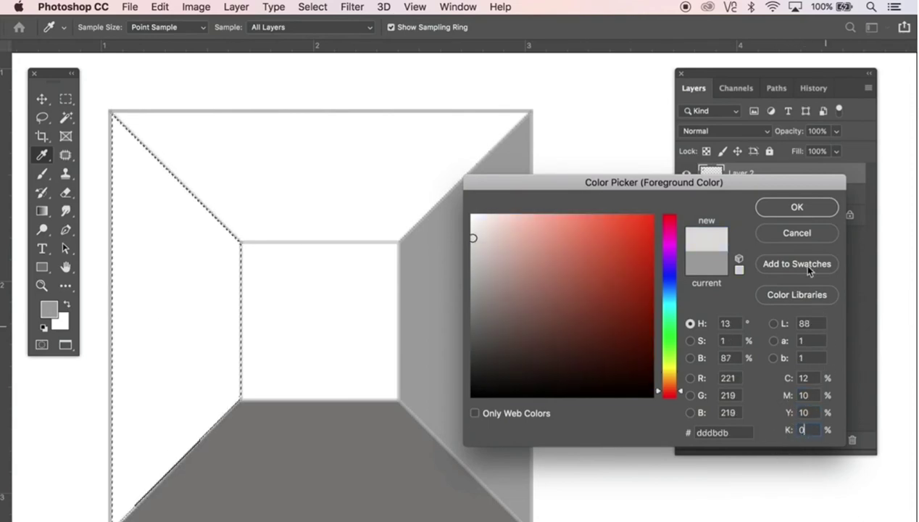
pyautogui.click(796, 207)
pyautogui.press('w')
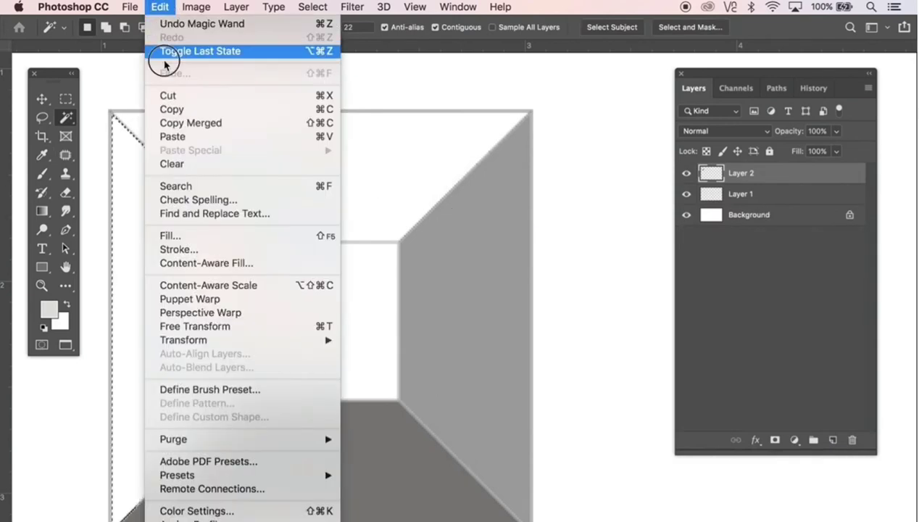
# Fill the selected left facet on Layer 2 with the foreground colour in Normal mode at 100% opacity
pyautogui.click(170, 236)
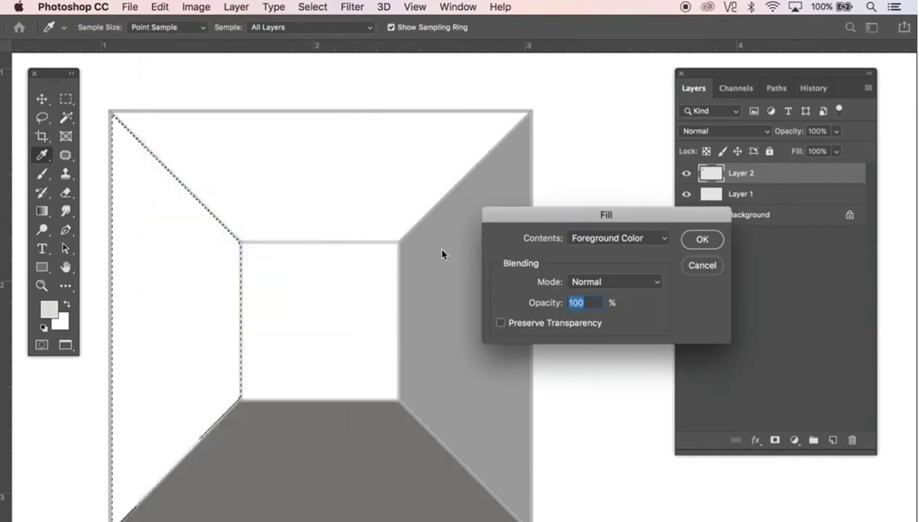
pyautogui.click(702, 240)
pyautogui.press('w')
# Select the trapezoid above the inner square using Layer 1's outline, and set the foreground colour to CMYK values C 4, M 3, Y 2, K 0
pyautogui.click(751, 197)
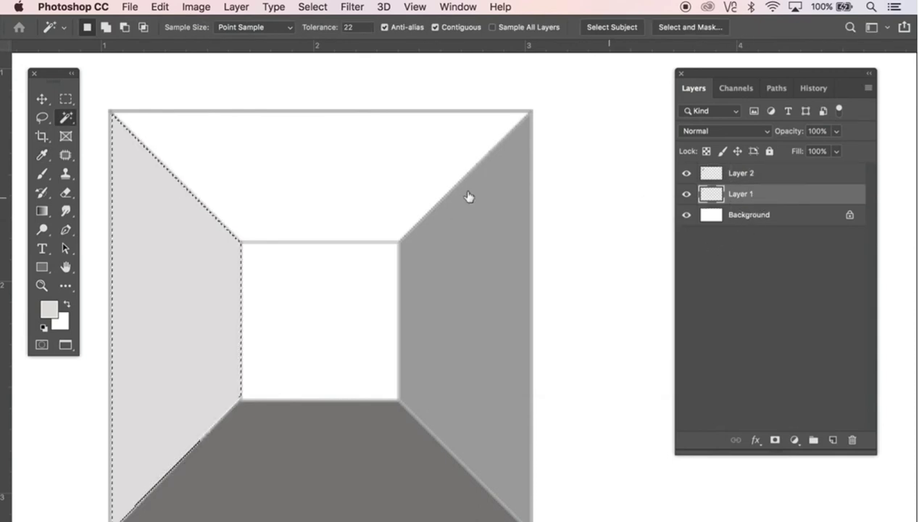
pyautogui.click(299, 181)
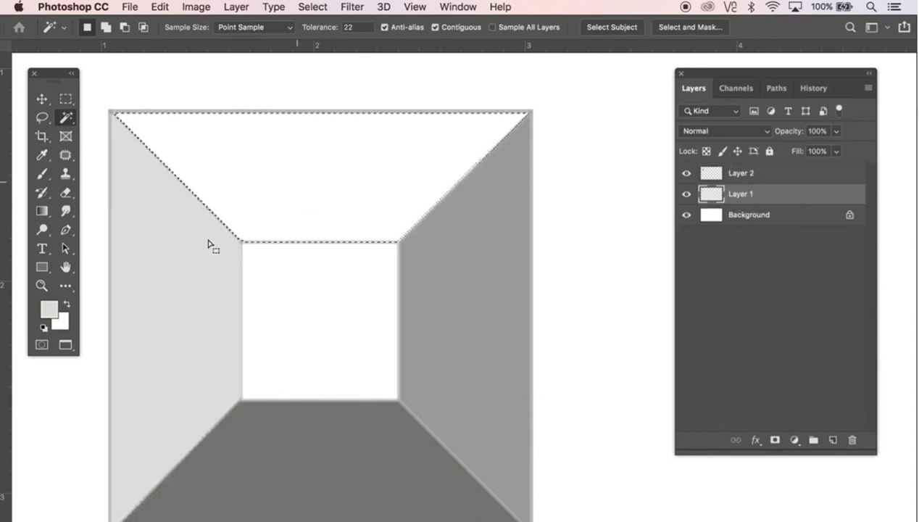
pyautogui.click(51, 310)
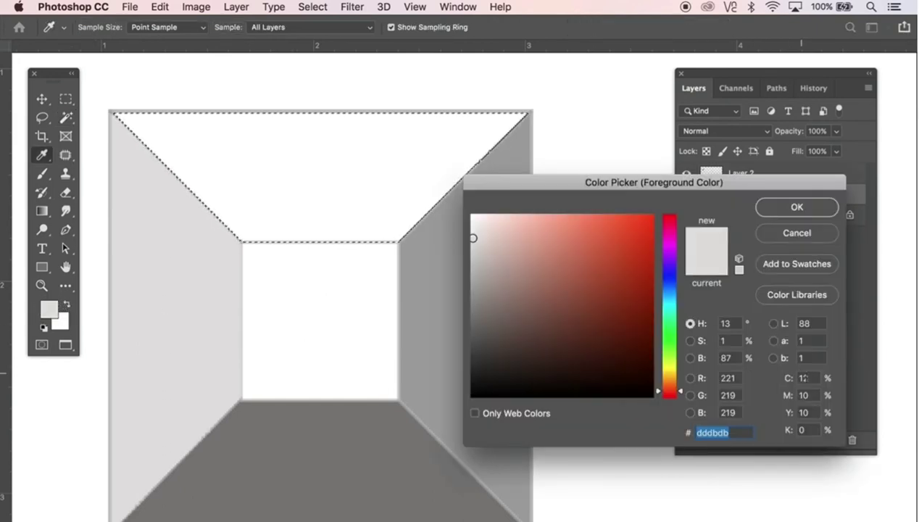
pyautogui.write('4')
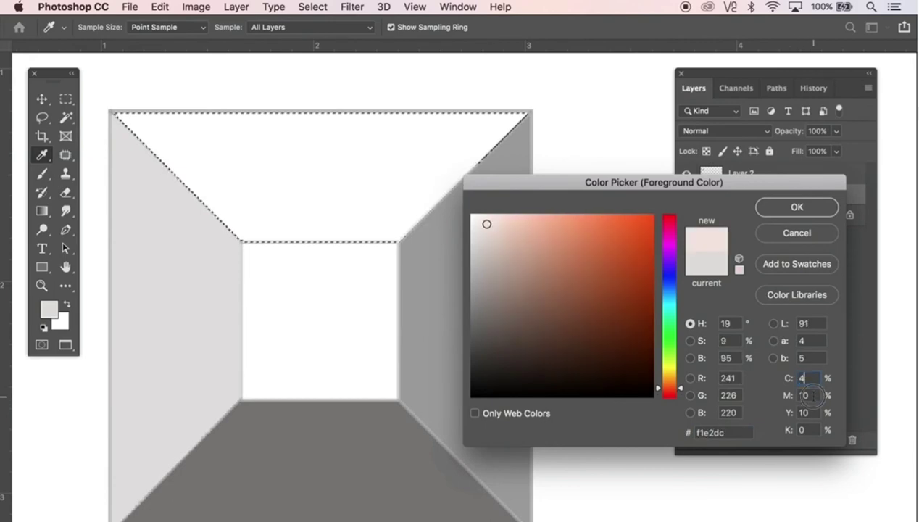
pyautogui.press('Tab')
pyautogui.write('4')
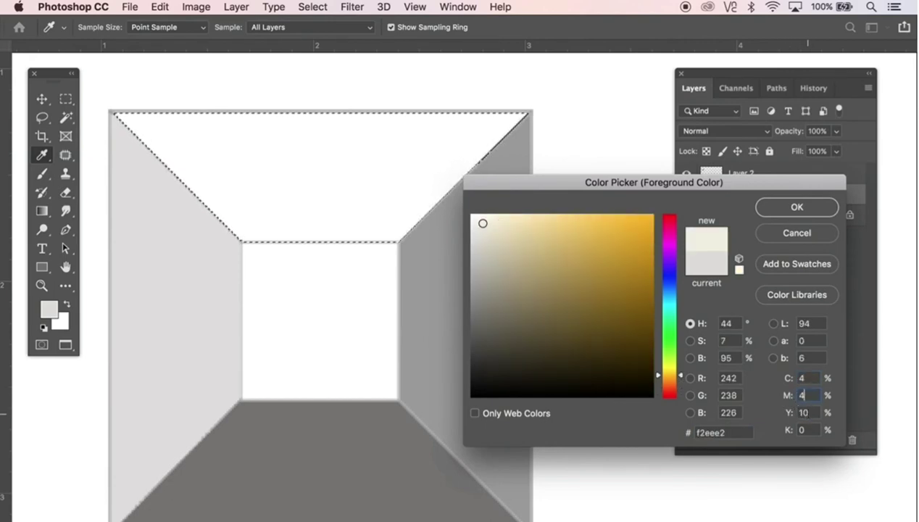
pyautogui.click(803, 412)
pyautogui.write('2')
pyautogui.click(806, 395)
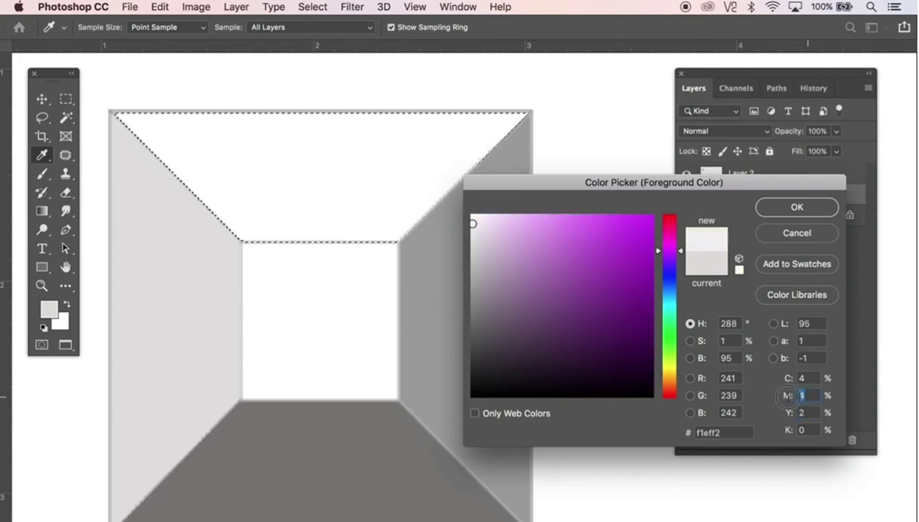
pyautogui.write('3')
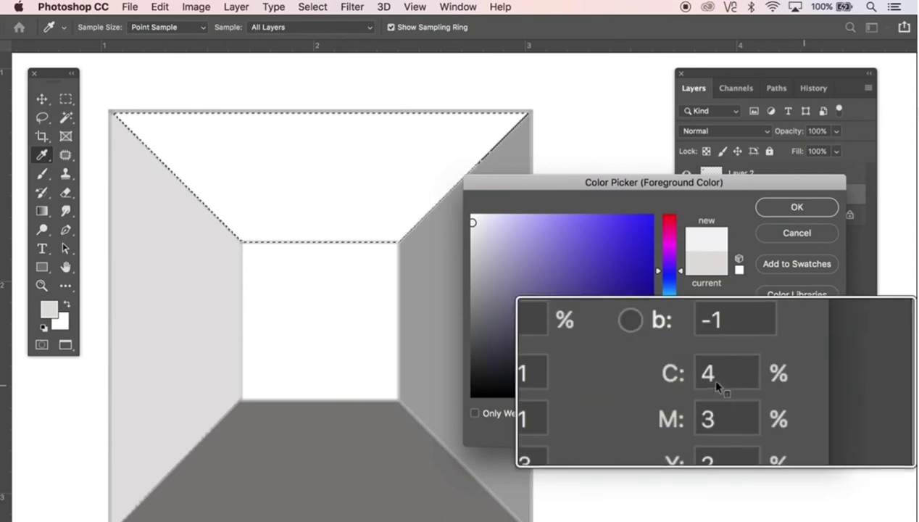
pyautogui.press('alt')
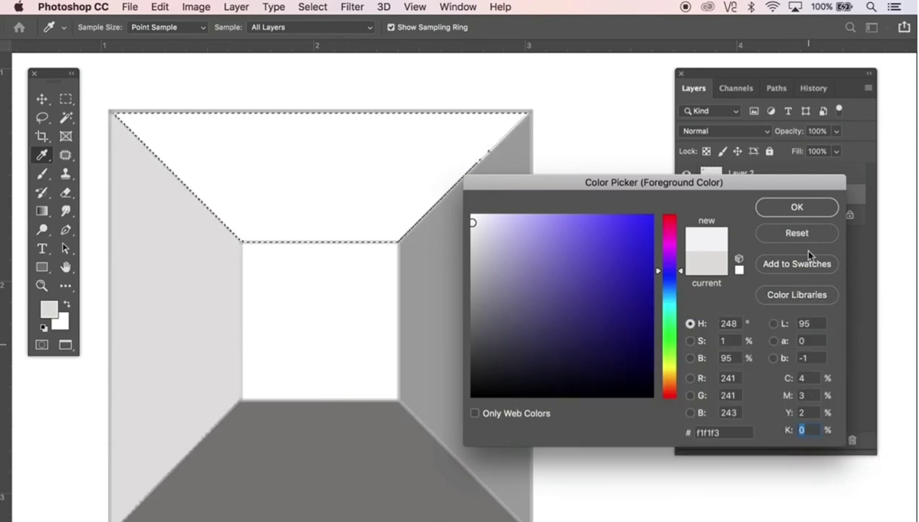
pyautogui.click(796, 207)
pyautogui.press('w')
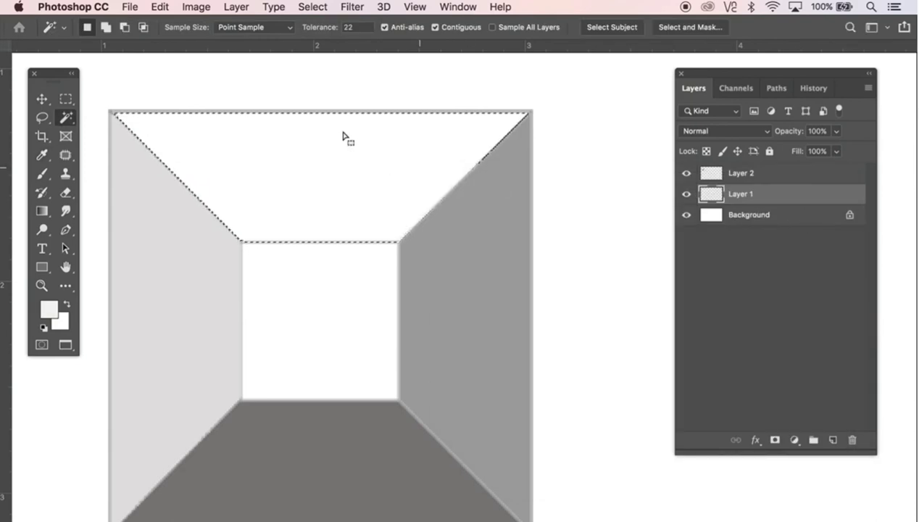
# Fill the selected upper facet on Layer 2 with the foreground colour in Normal mode at 100% opacity
pyautogui.click(733, 179)
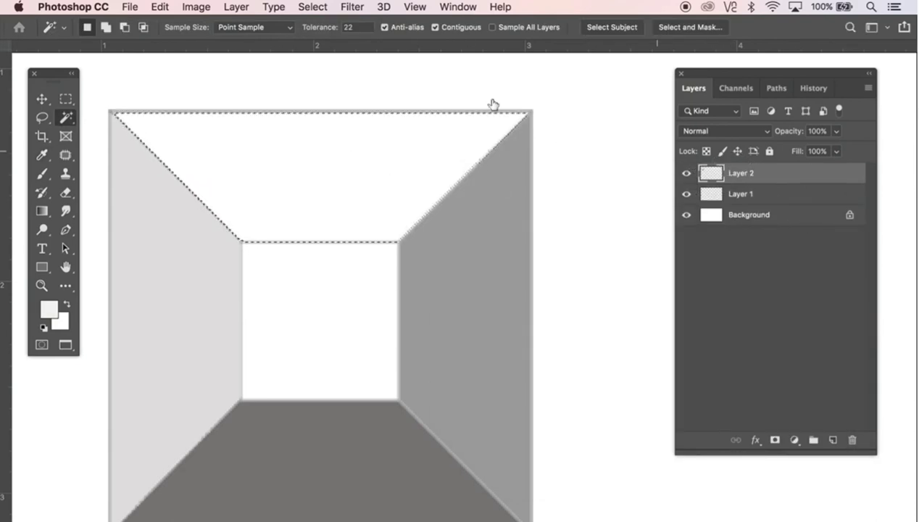
pyautogui.click(155, 6)
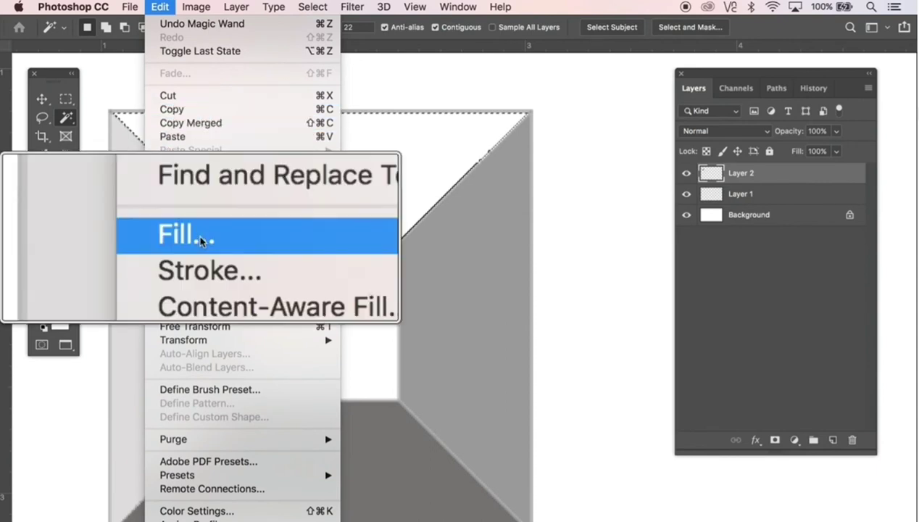
pyautogui.click(176, 238)
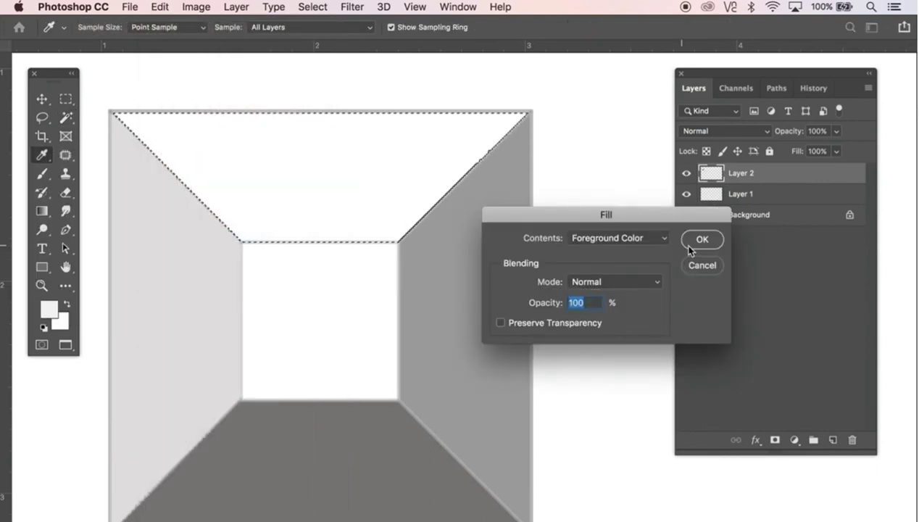
pyautogui.click(689, 248)
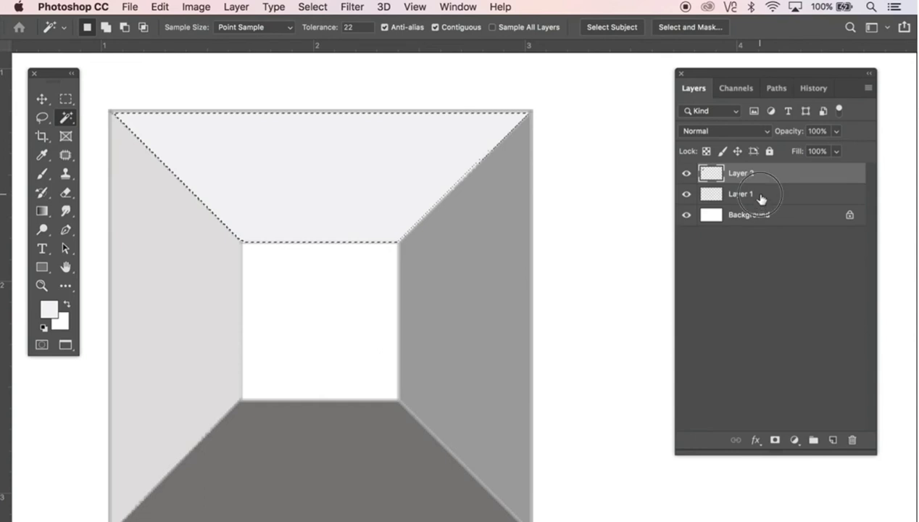
# Clear the facet selection and select the inner square using Layer 1's outline
pyautogui.click(761, 199)
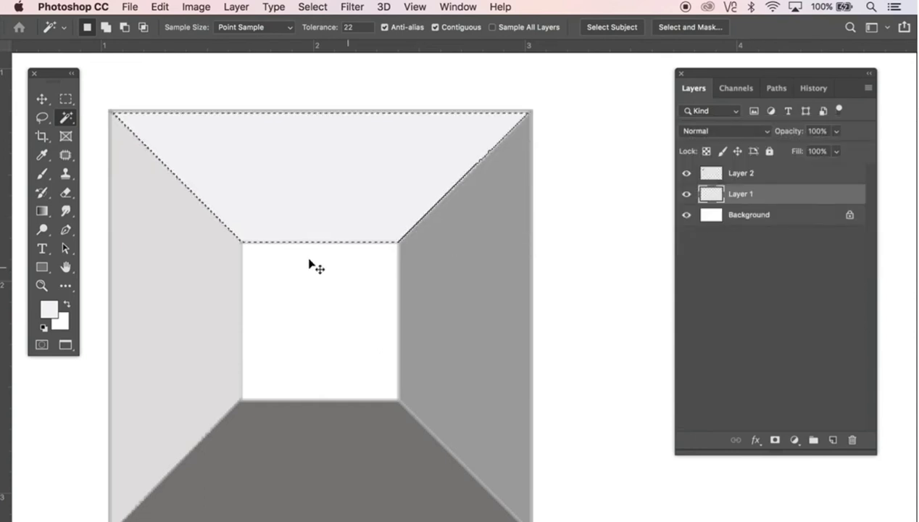
pyautogui.press('super+d')
pyautogui.click(313, 336)
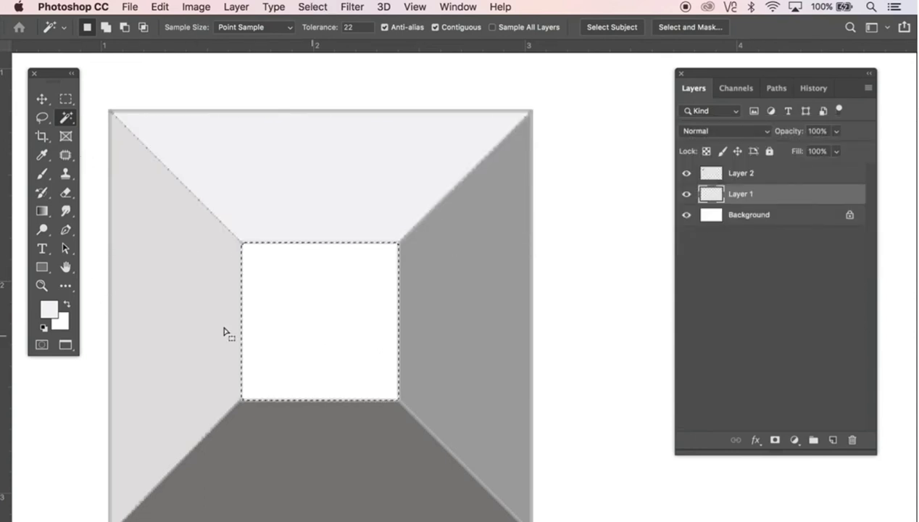
# Set the foreground colour to pure white, ffffff
pyautogui.click(65, 325)
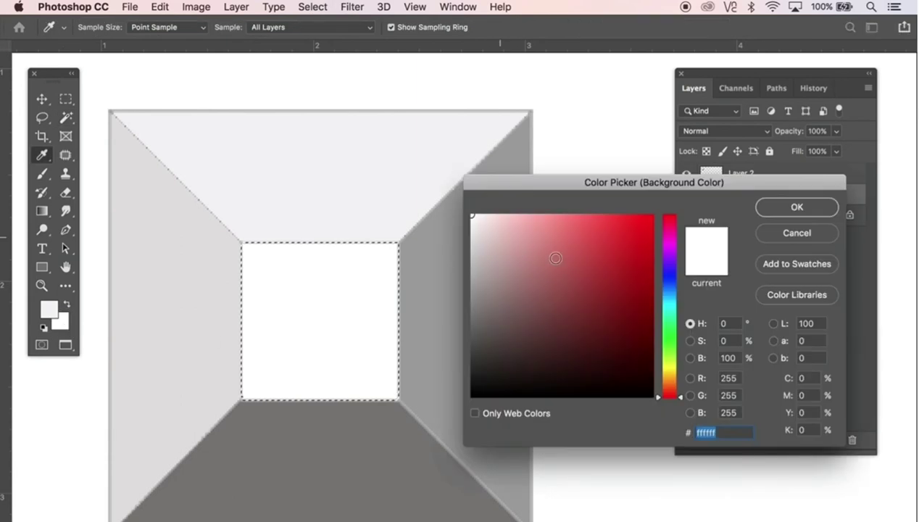
pyautogui.click(796, 208)
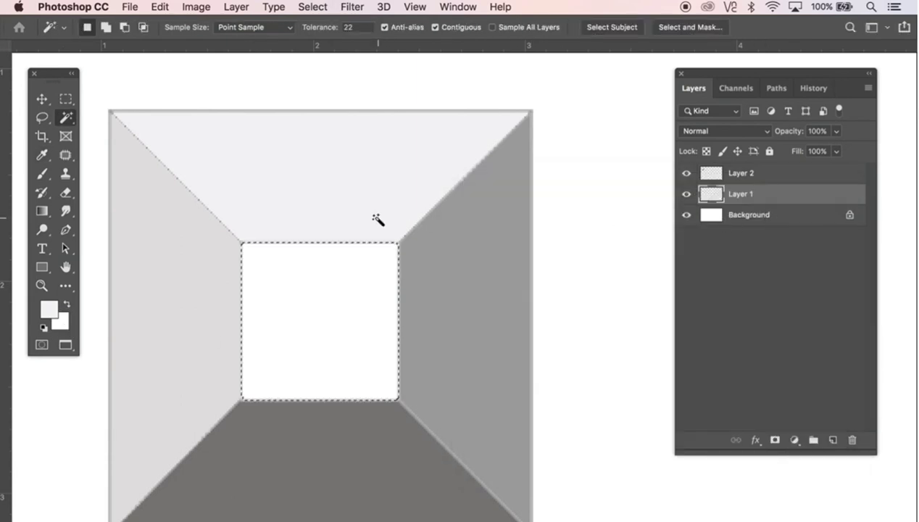
pyautogui.click(49, 312)
pyautogui.click(473, 221)
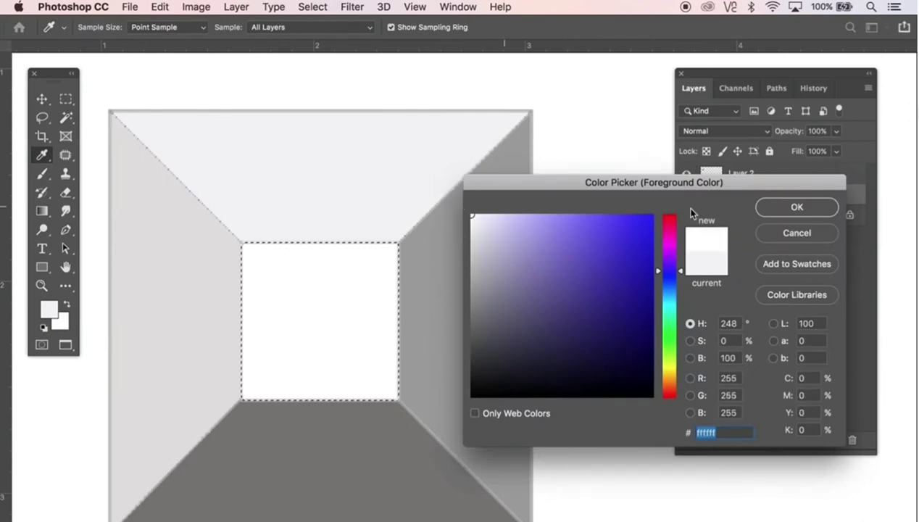
pyautogui.click(777, 207)
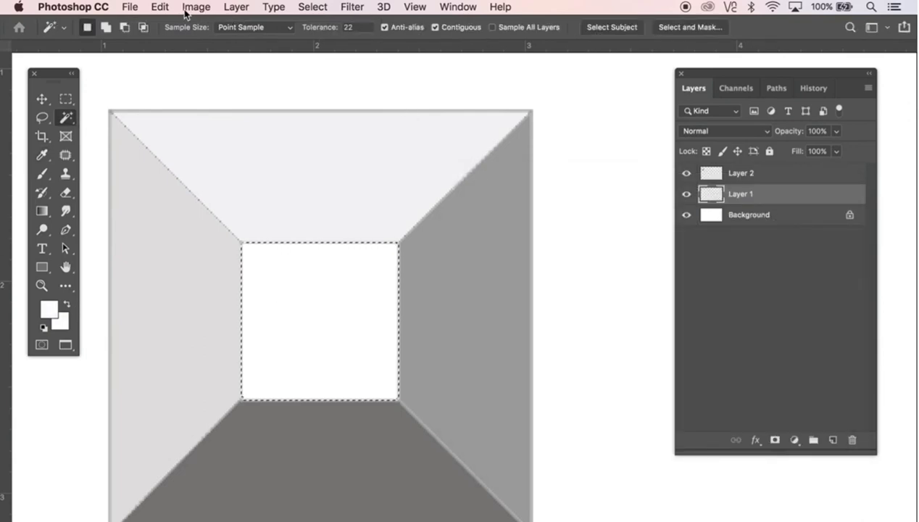
# Fill the selected inner square on Layer 1 with the foreground colour in Normal mode at 100% opacity
pyautogui.click(158, 6)
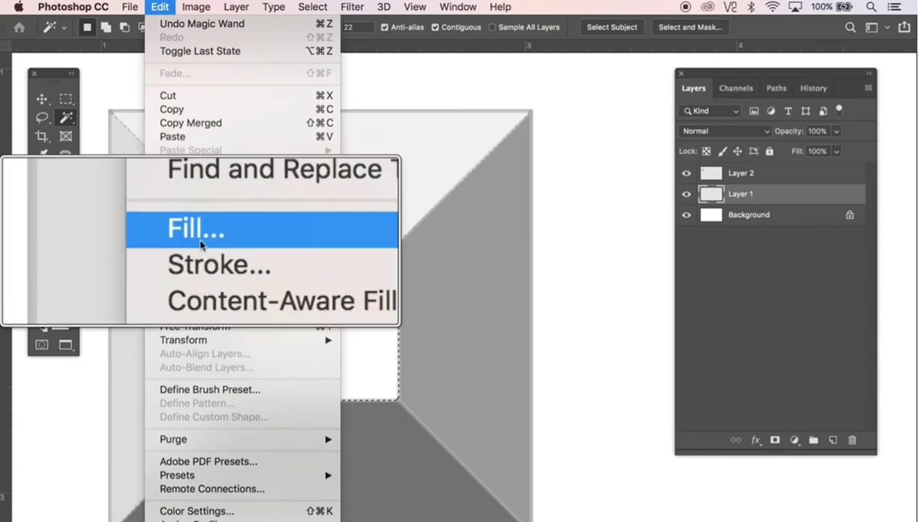
pyautogui.click(171, 239)
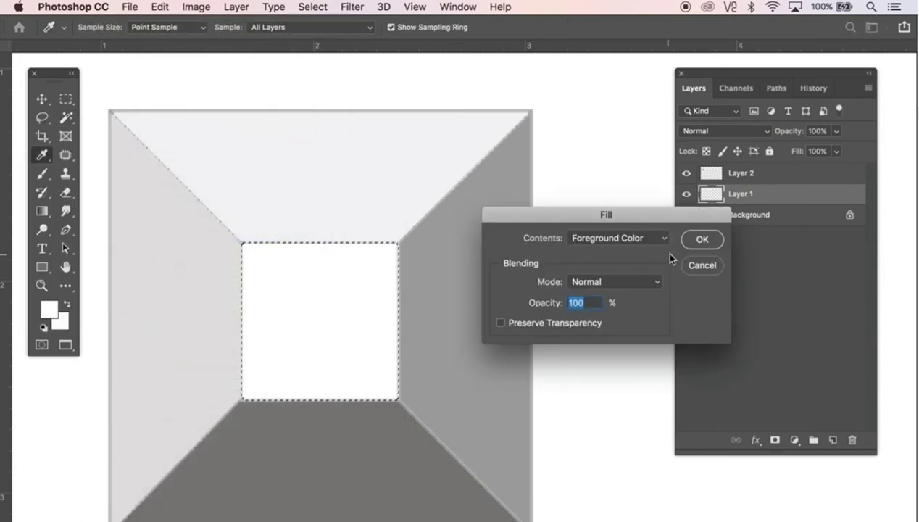
pyautogui.click(701, 239)
pyautogui.press('w')
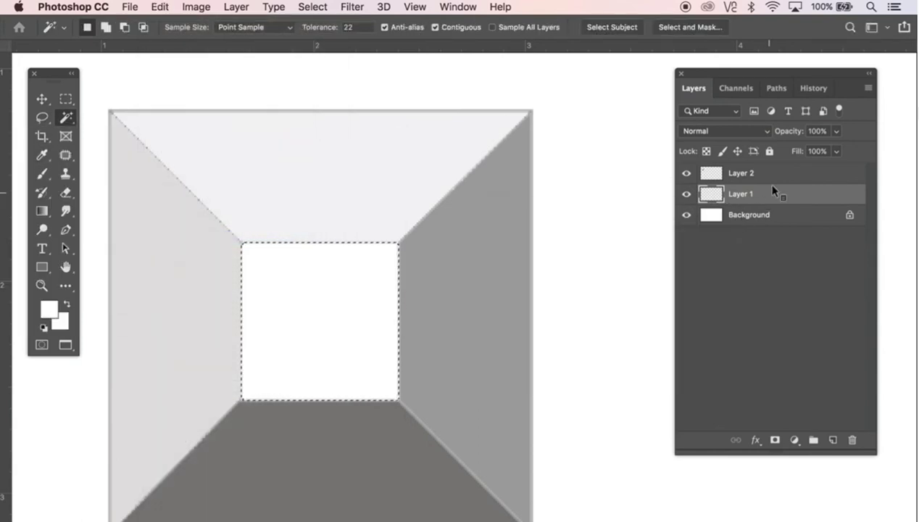
# Merge Layer 1 and Layer 2 into a single layer and clear the selection
pyautogui.keyDown('shift'); pyautogui.click(788, 179); pyautogui.keyUp('shift')
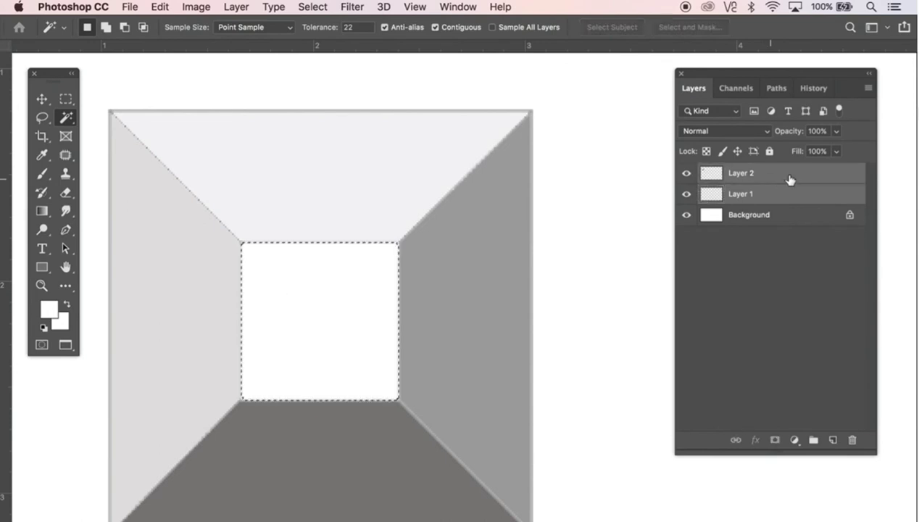
pyautogui.click(868, 89)
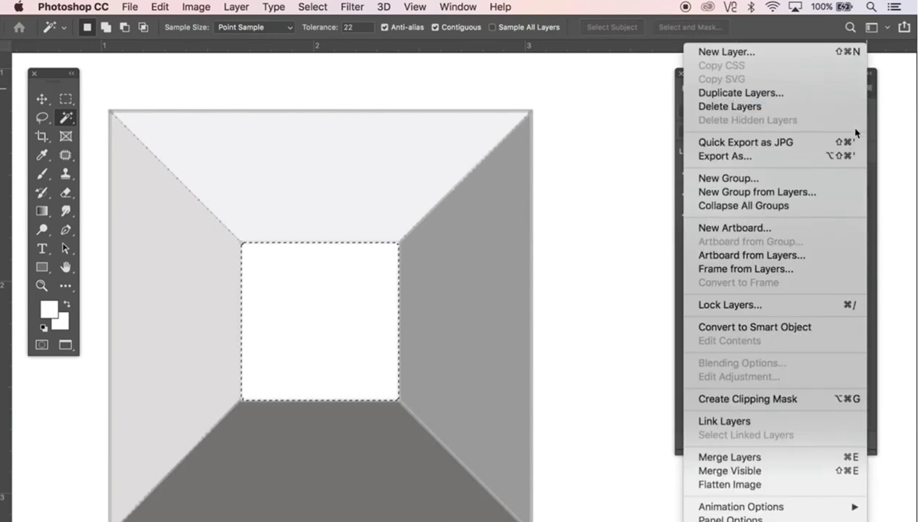
pyautogui.click(747, 455)
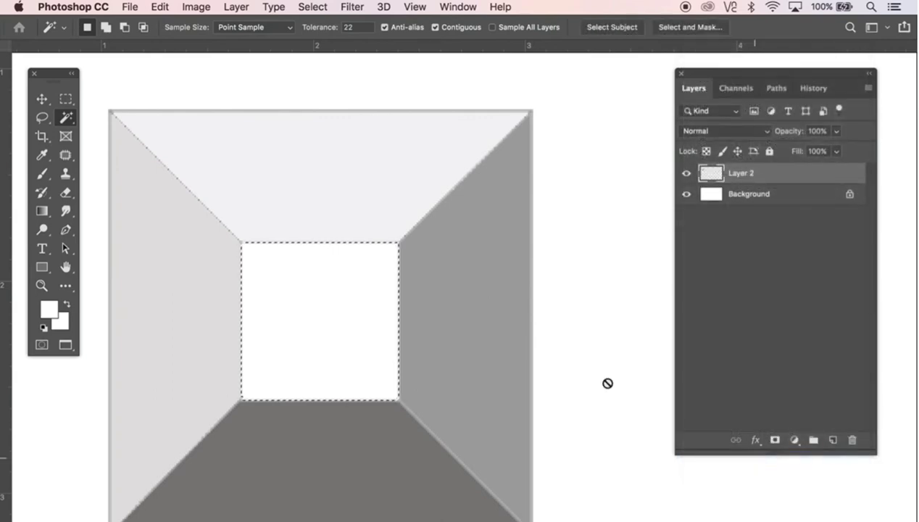
pyautogui.press('super+d')
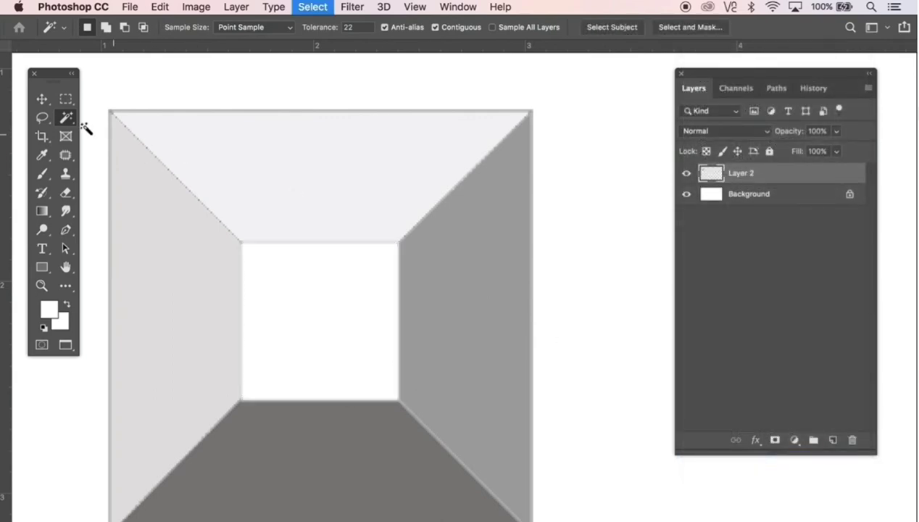
# Move the merged tile so it sits flush in the upper-left corner of the canvas
pyautogui.click(43, 100)
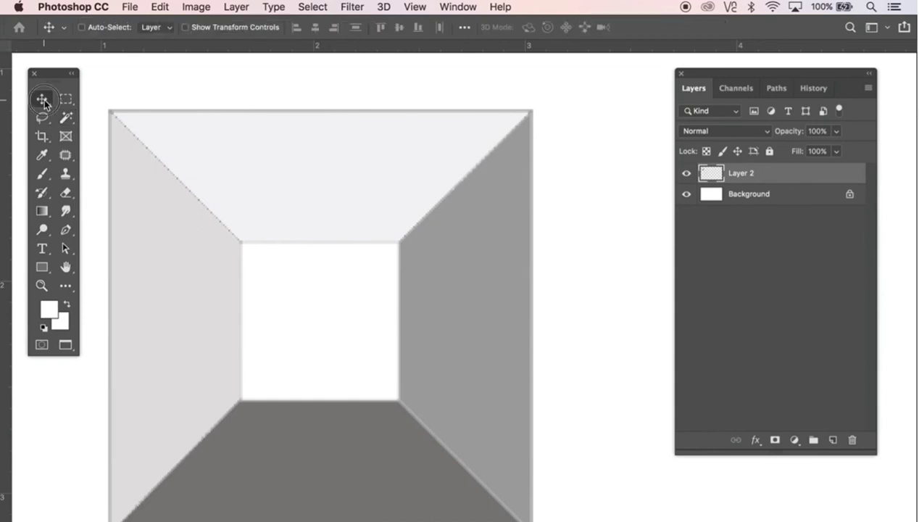
pyautogui.keyDown('alt'); pyautogui.keyDown('super'); pyautogui.click(285, 214); pyautogui.keyUp('super'); pyautogui.keyUp('alt')
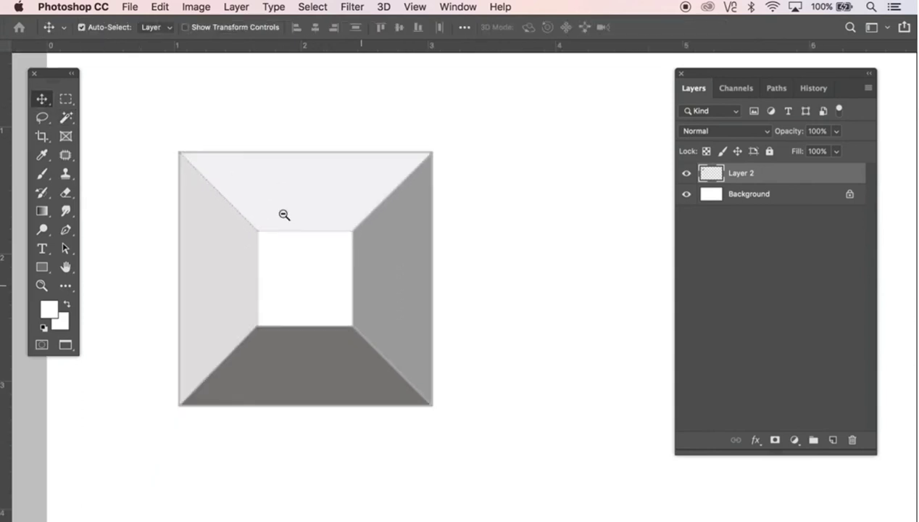
pyautogui.keyDown('alt'); pyautogui.keyDown('super'); pyautogui.click(284, 213); pyautogui.keyUp('super'); pyautogui.keyUp('alt')
pyautogui.keyDown('alt'); pyautogui.keyDown('super'); pyautogui.click(305, 221); pyautogui.keyUp('super'); pyautogui.keyUp('alt')
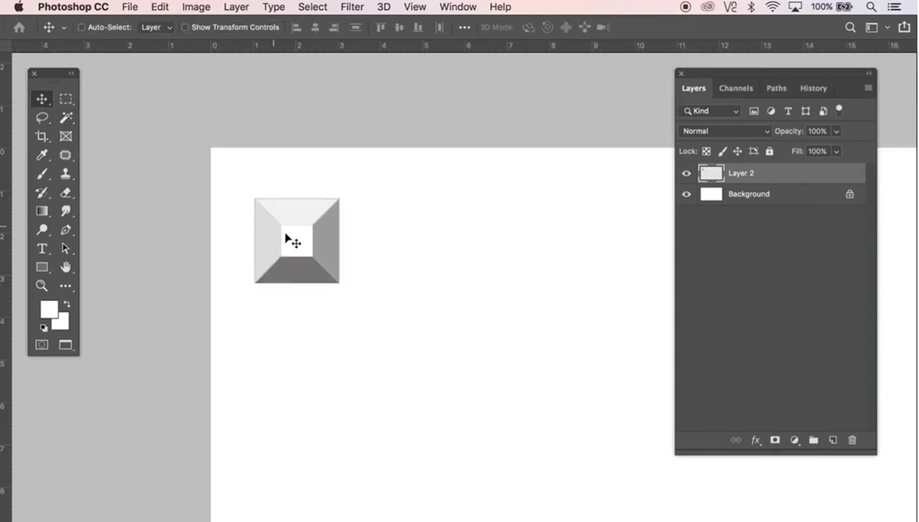
pyautogui.moveTo(285, 239); pyautogui.dragTo(244, 190)
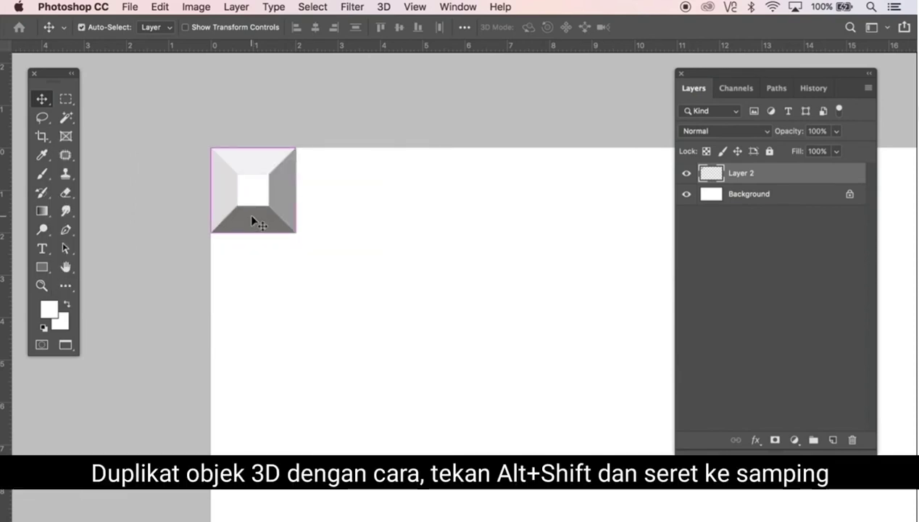
# Duplicate the tile nine times side by side along the canvas's upper edge to form a row of ten
pyautogui.moveTo(250, 216); pyautogui.dragTo(484, 232)
pyautogui.moveTo(554, 253); pyautogui.dragTo(263, 274)
pyautogui.moveTo(299, 261); pyautogui.dragTo(454, 269)
pyautogui.moveTo(454, 269); pyautogui.dragTo(524, 264)
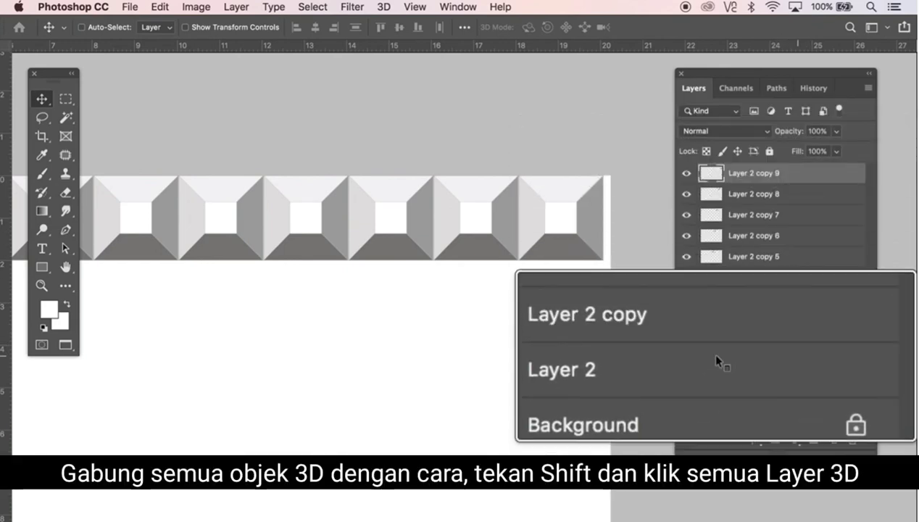
# Merge all ten tile layers, from Layer 2 through Layer 2 copy 9, into one layer
pyautogui.keyDown('shift'); pyautogui.click(808, 362); pyautogui.keyUp('shift')
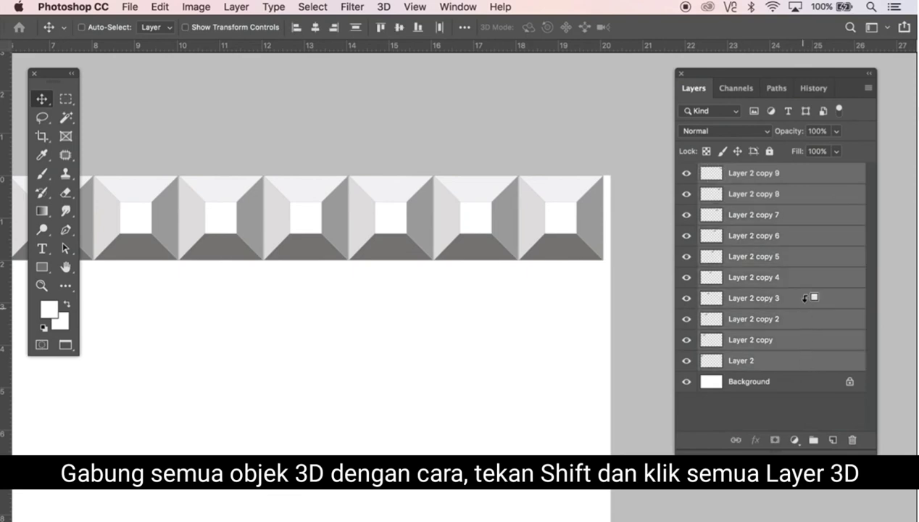
pyautogui.click(868, 87)
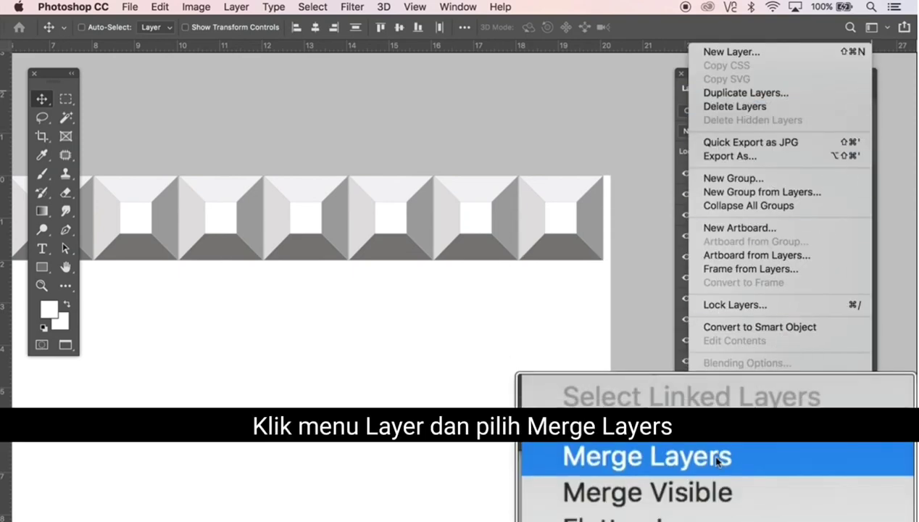
pyautogui.click(761, 462)
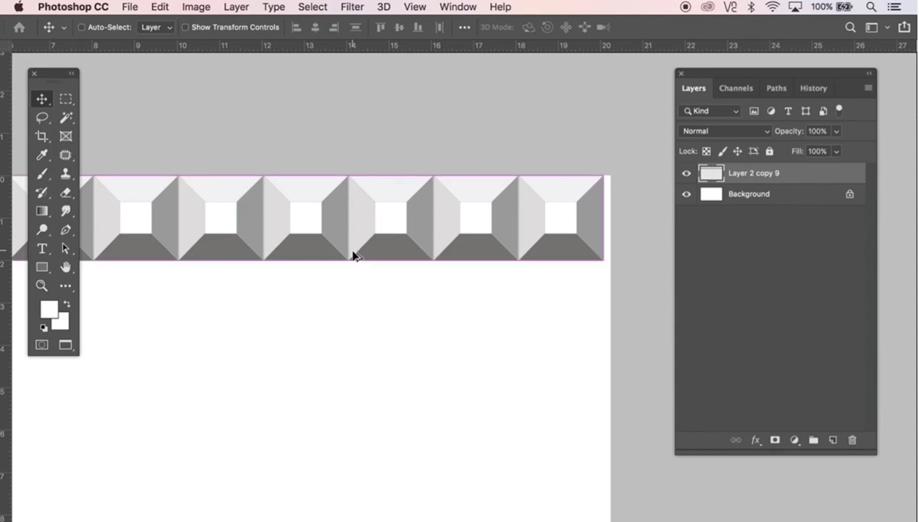
# Duplicate the tile row five times straight down, each flush below the previous one, to fill the canvas with six rows
pyautogui.moveTo(354, 255); pyautogui.dragTo(359, 358)
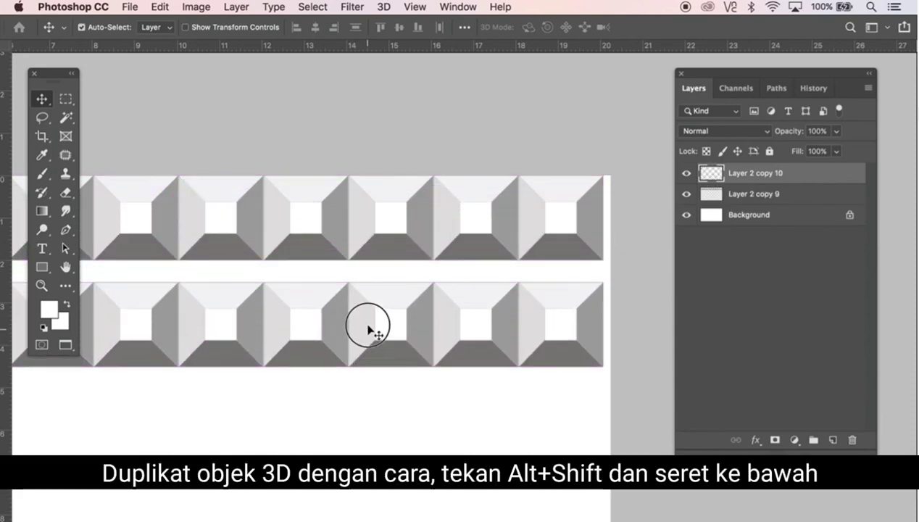
pyautogui.moveTo(367, 326); pyautogui.dragTo(392, 516)
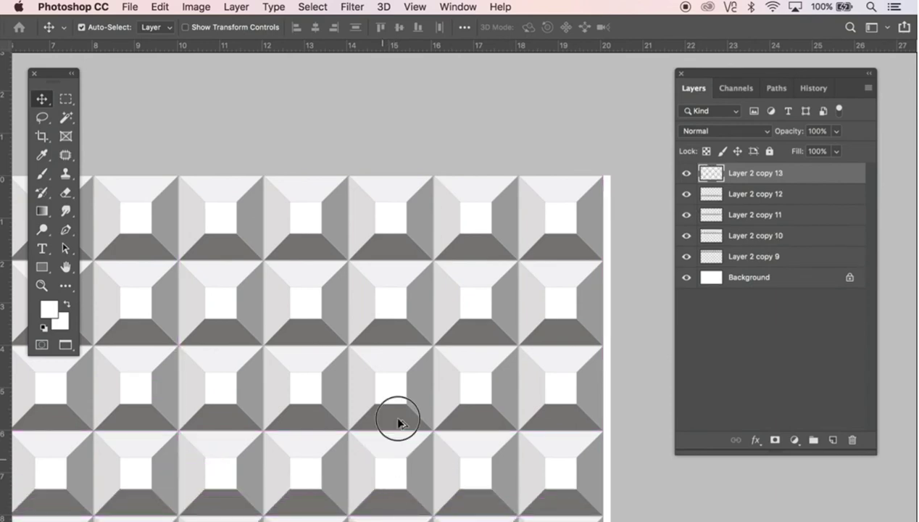
pyautogui.moveTo(398, 423); pyautogui.dragTo(358, 244)
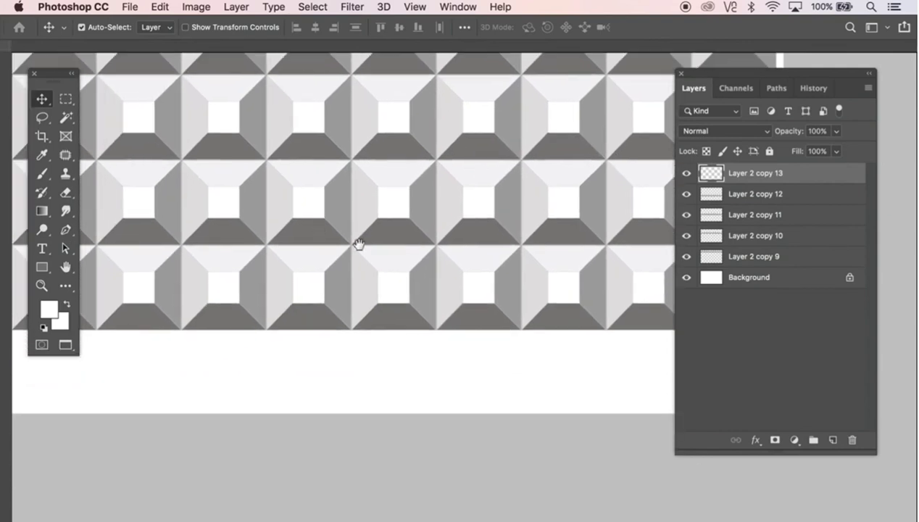
pyautogui.moveTo(245, 224); pyautogui.dragTo(380, 258)
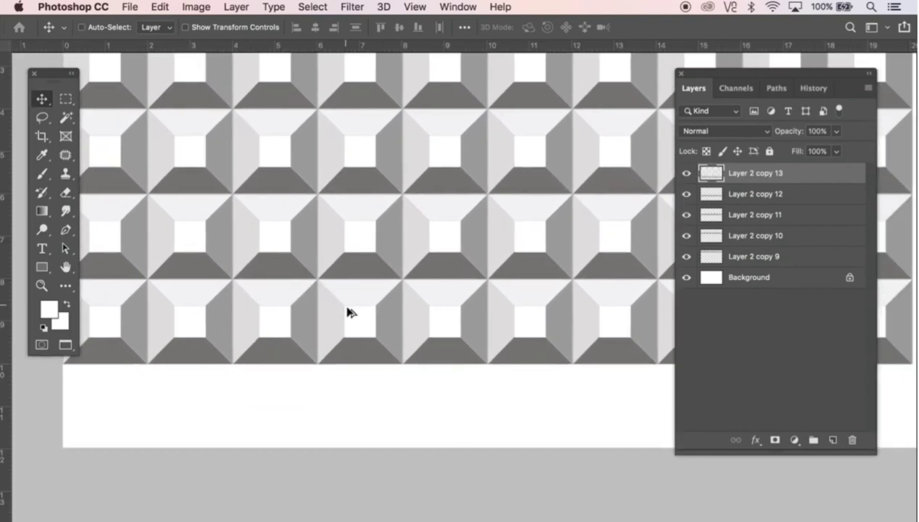
pyautogui.moveTo(348, 317); pyautogui.dragTo(347, 397)
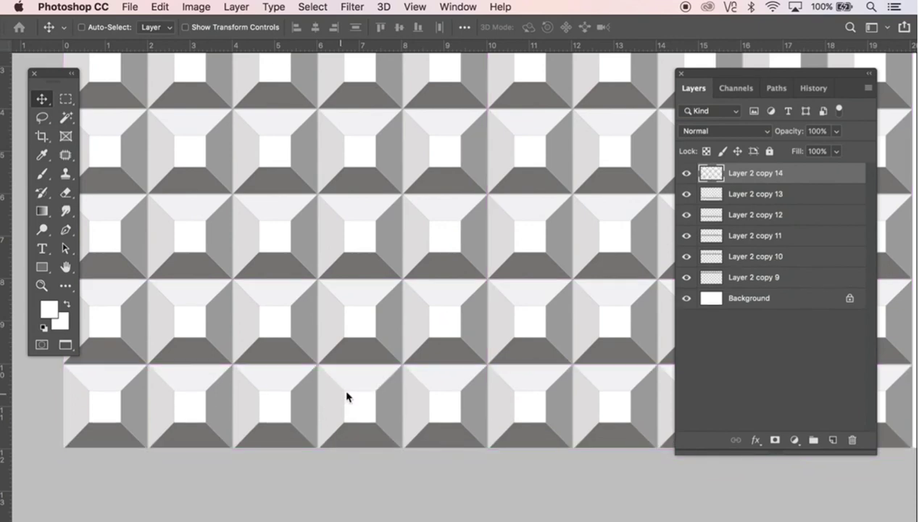
# Merge all six row layers, from Layer 2 copy 9 through Layer 2 copy 14, into one layer
pyautogui.press('super+minus')
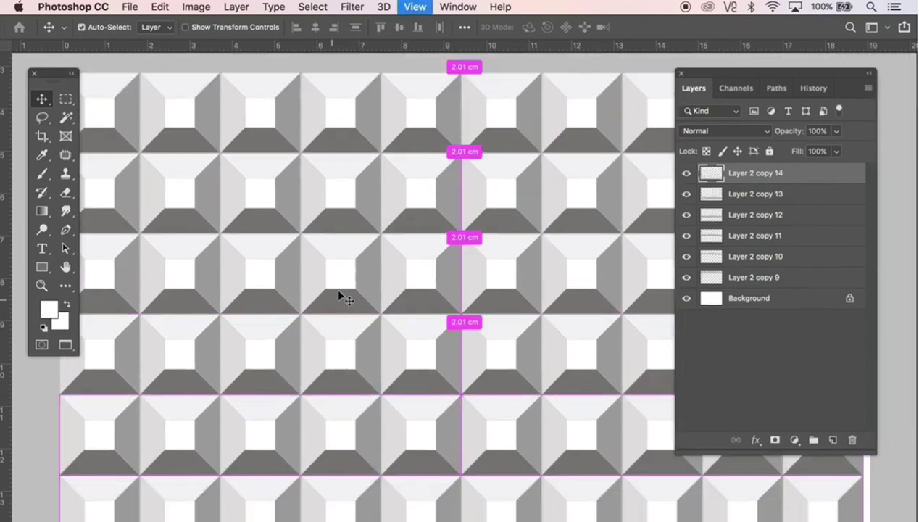
pyautogui.keyDown('alt'); pyautogui.click(490, 290); pyautogui.keyUp('alt')
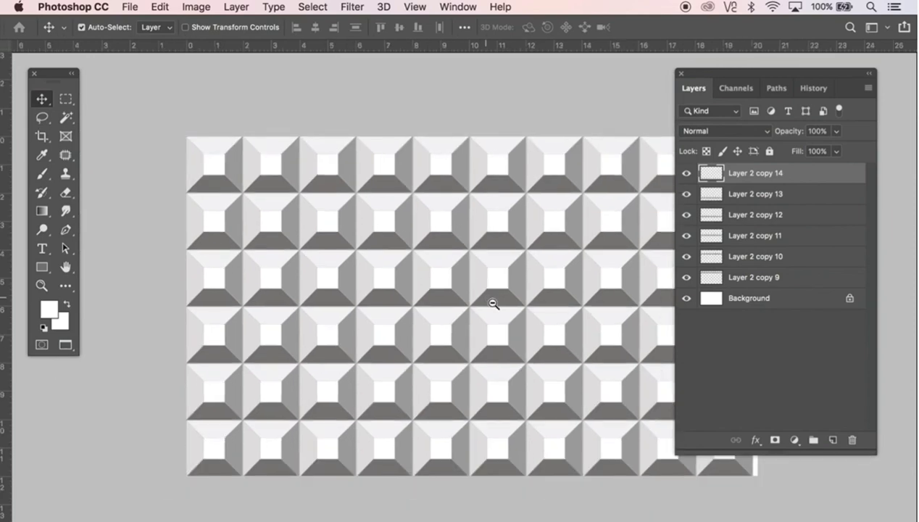
pyautogui.moveTo(492, 305); pyautogui.dragTo(400, 284)
pyautogui.keyDown('shift'); pyautogui.click(763, 279); pyautogui.keyUp('shift')
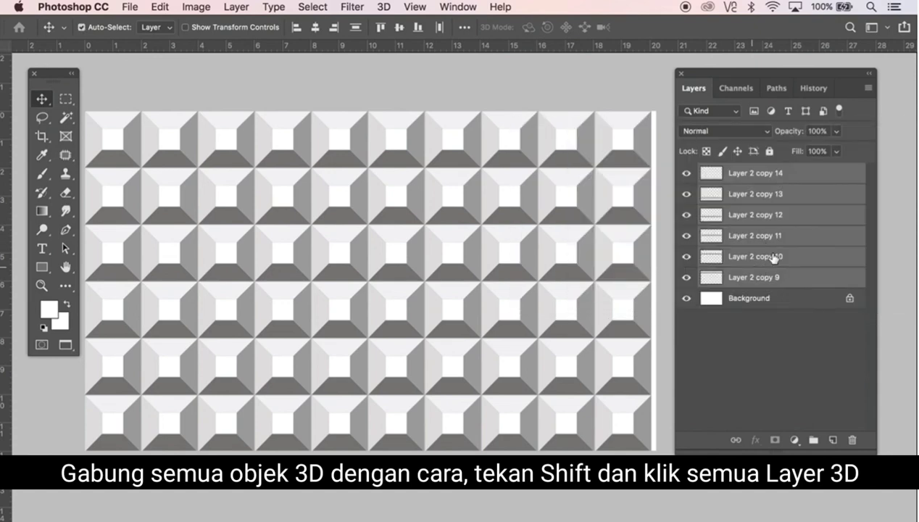
pyautogui.click(869, 92)
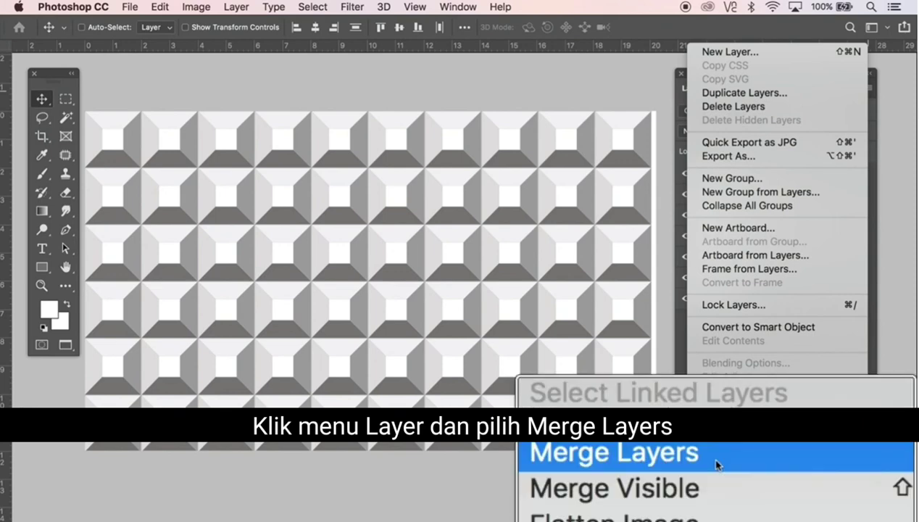
pyautogui.click(767, 455)
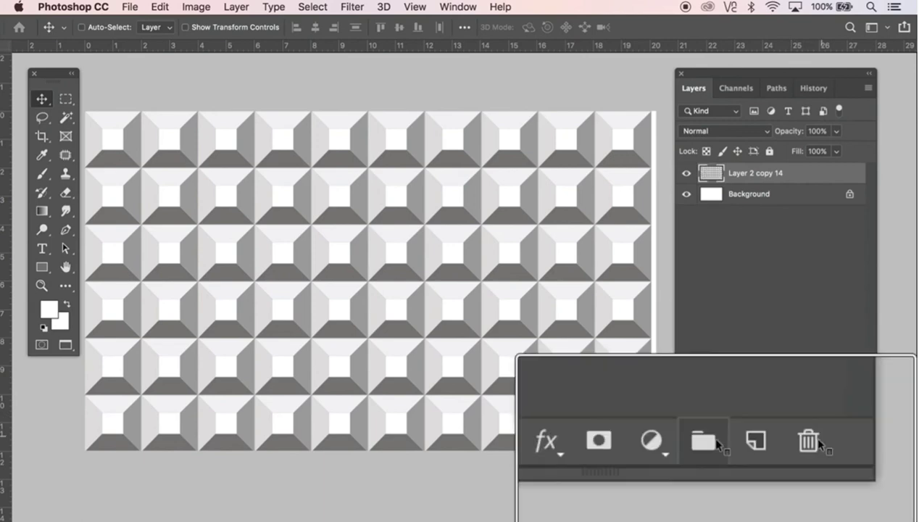
# Add a new layer above the tiles and make it a Gradient fill layer using the Blue, Yellow, Blue preset
pyautogui.click(832, 441)
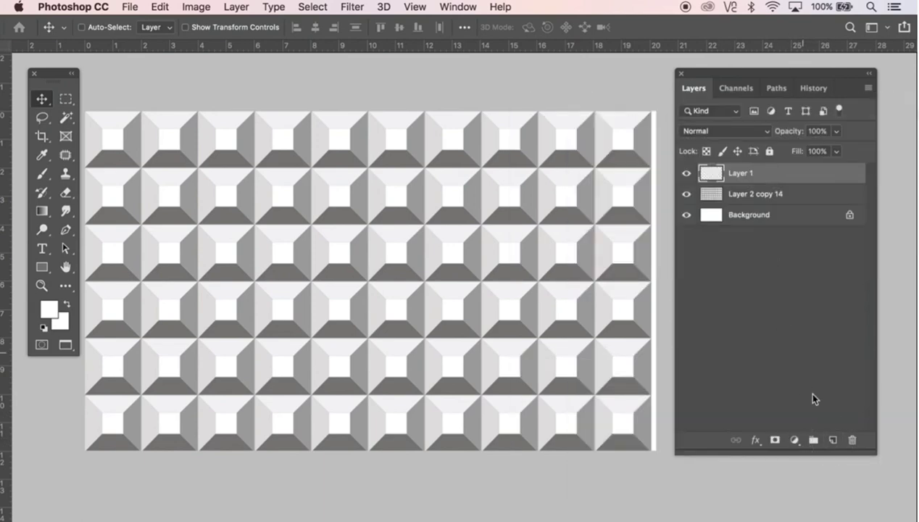
pyautogui.click(795, 441)
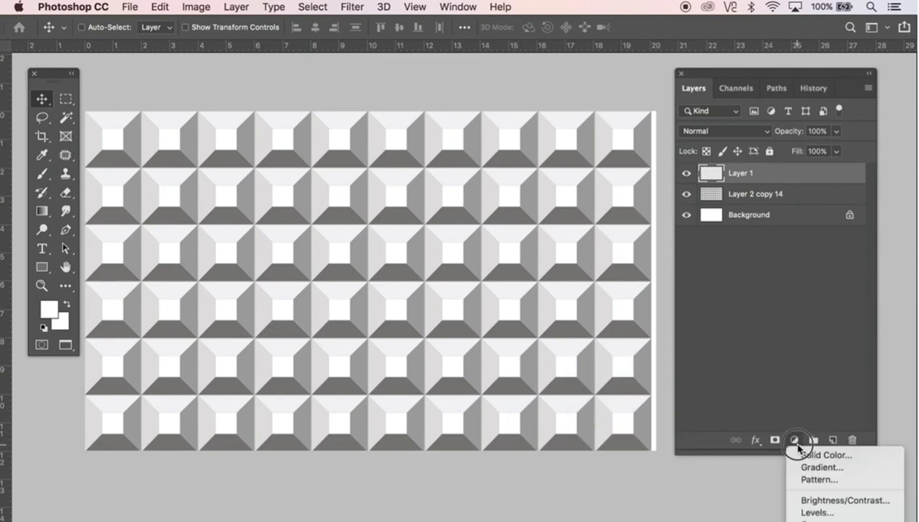
pyautogui.click(808, 468)
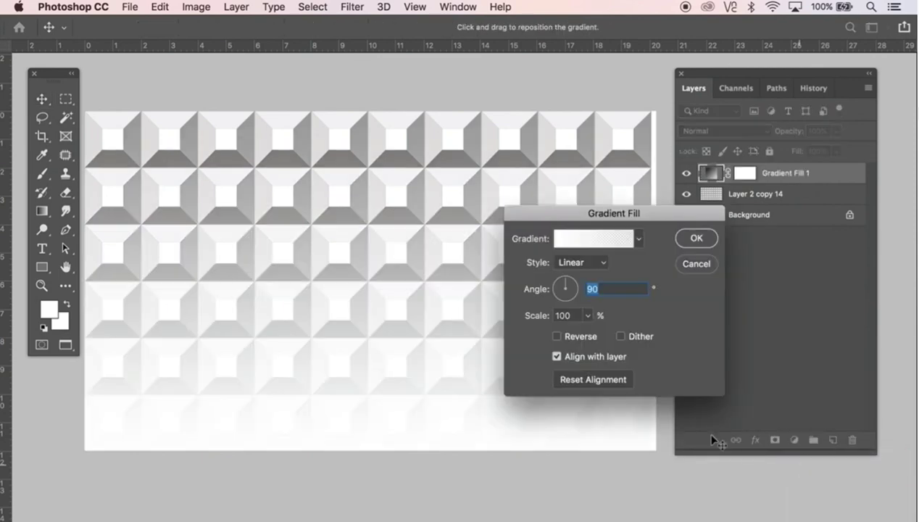
pyautogui.click(598, 239)
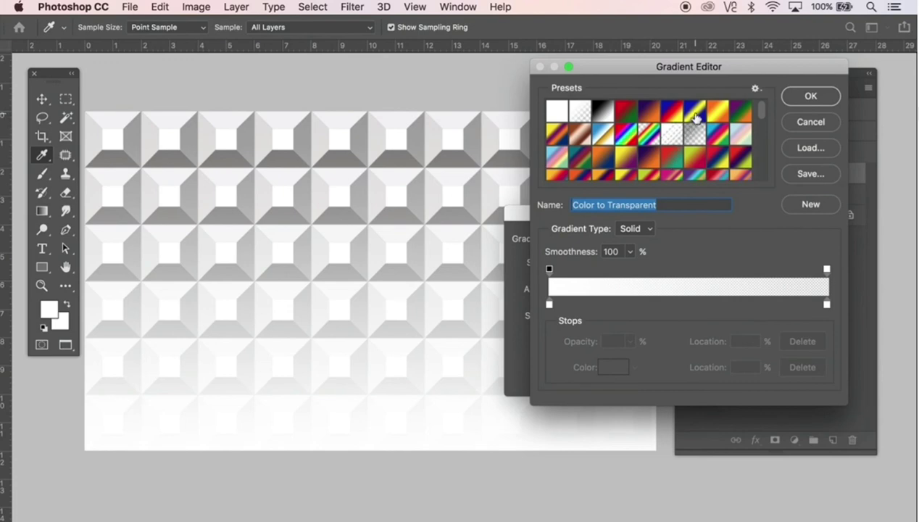
pyautogui.click(696, 118)
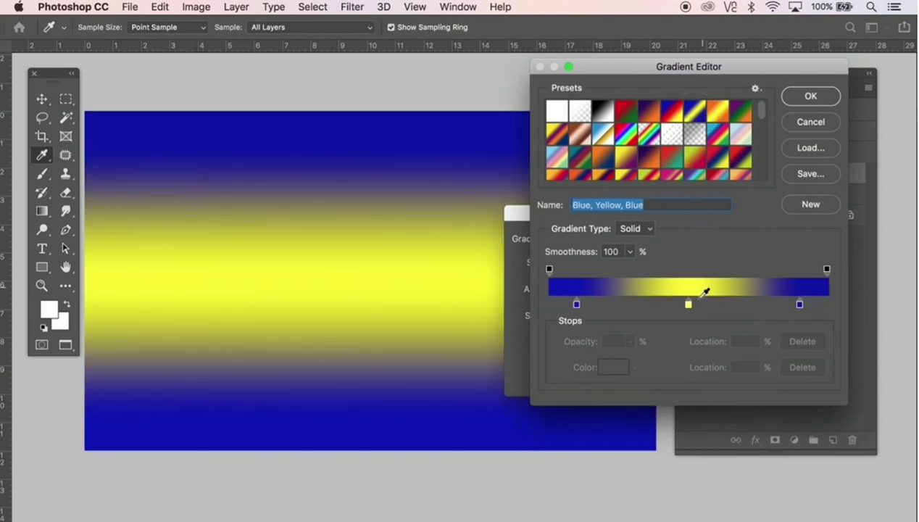
# Reduce the gradient to two colours by removing the end blue stop, with blue at 0% and yellow at 100%
pyautogui.moveTo(688, 304); pyautogui.dragTo(737, 307)
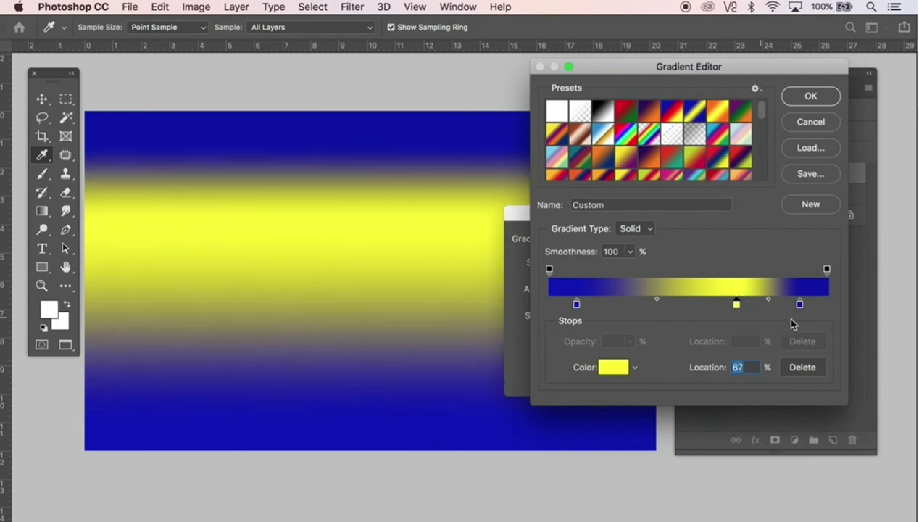
pyautogui.moveTo(799, 304); pyautogui.dragTo(793, 419)
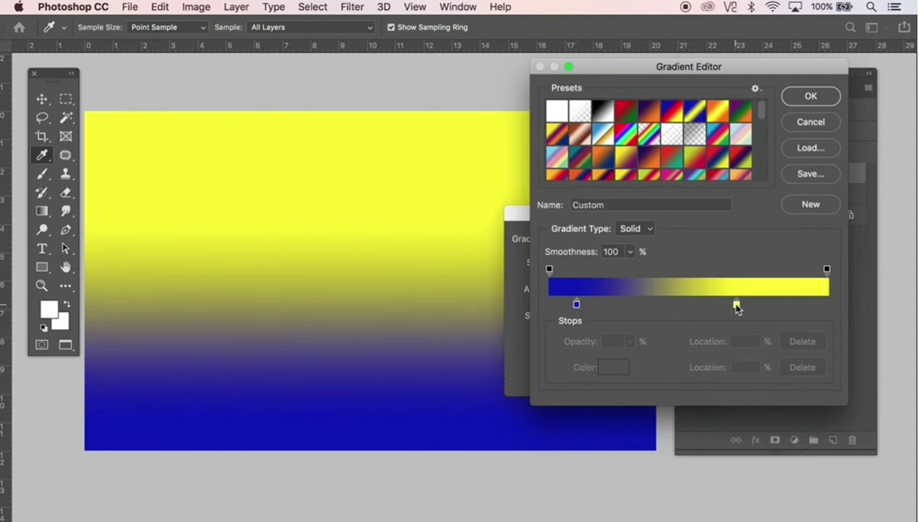
pyautogui.moveTo(736, 306); pyautogui.dragTo(837, 313)
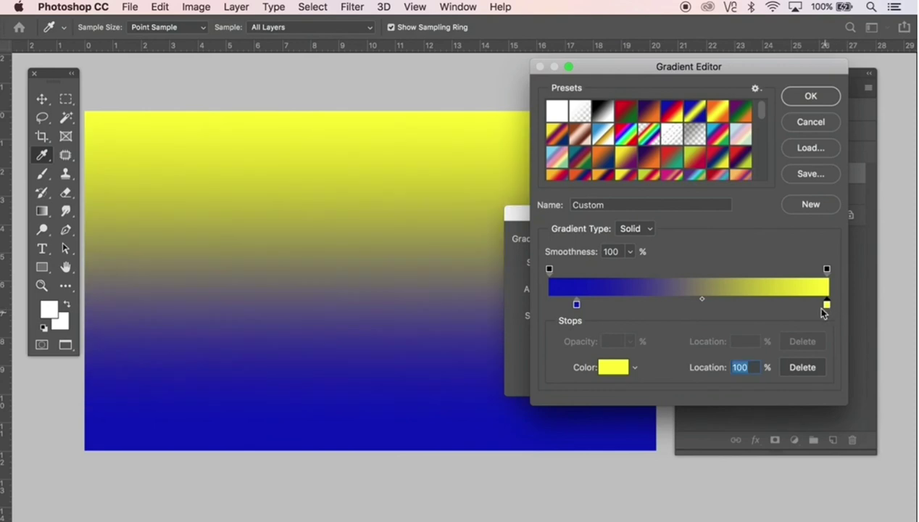
pyautogui.moveTo(578, 306); pyautogui.dragTo(554, 307)
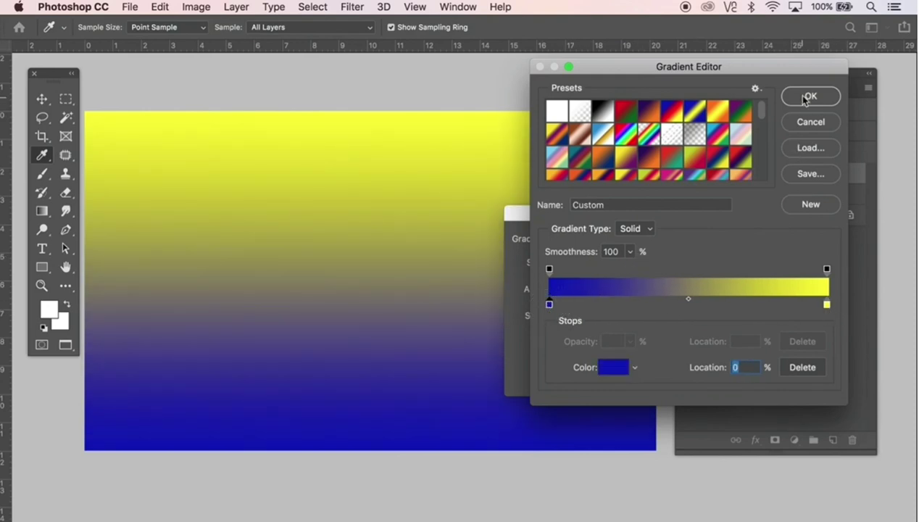
# Accept the edited gradient and apply the gradient fill at an angle of 94.23°
pyautogui.click(809, 97)
pyautogui.click(565, 279)
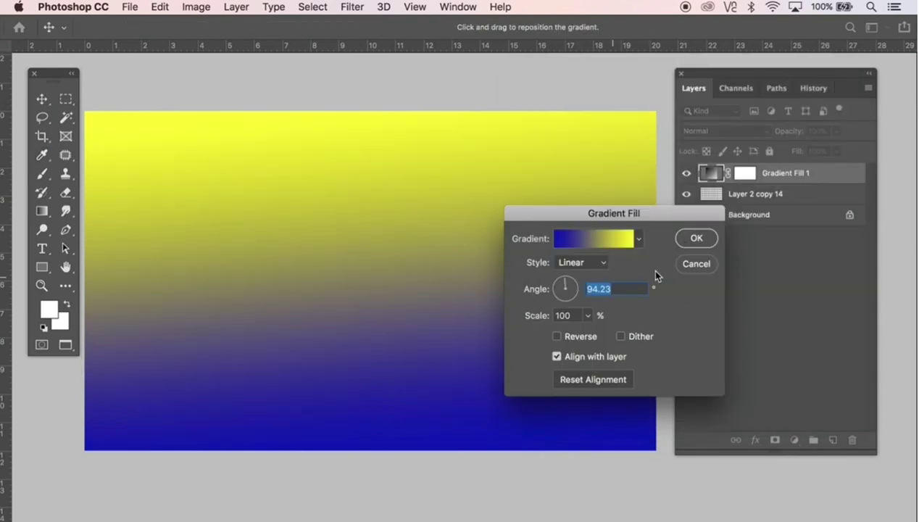
pyautogui.click(700, 238)
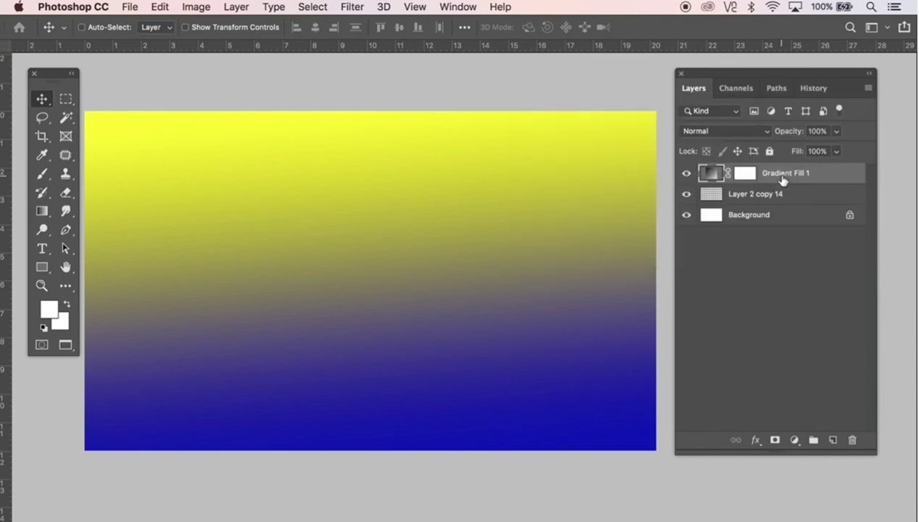
# Convert the Gradient Fill 1 layer to a smart object and set its blend mode to Overlay
pyautogui.rightClick(780, 172)
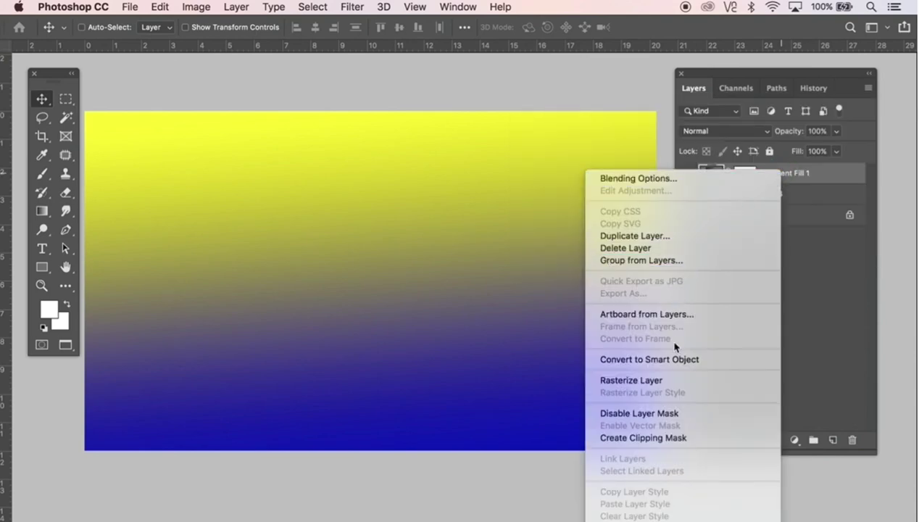
pyautogui.click(673, 360)
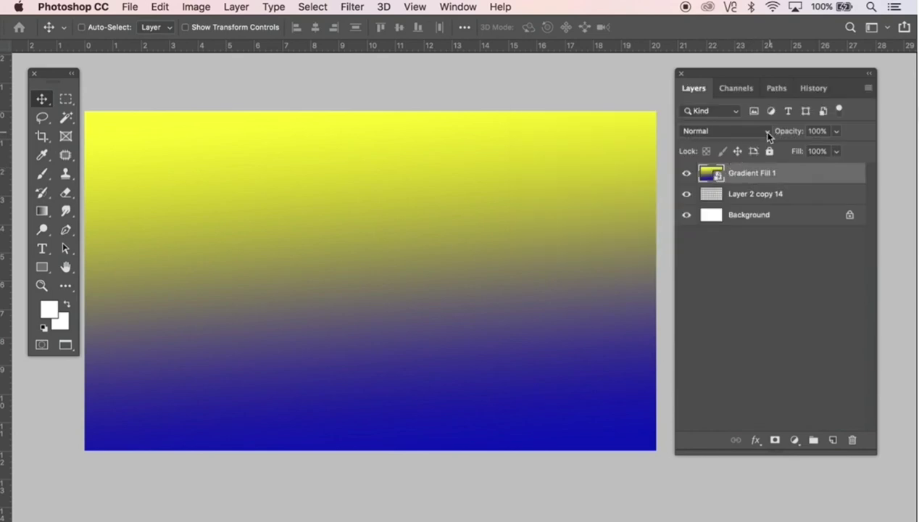
pyautogui.click(767, 133)
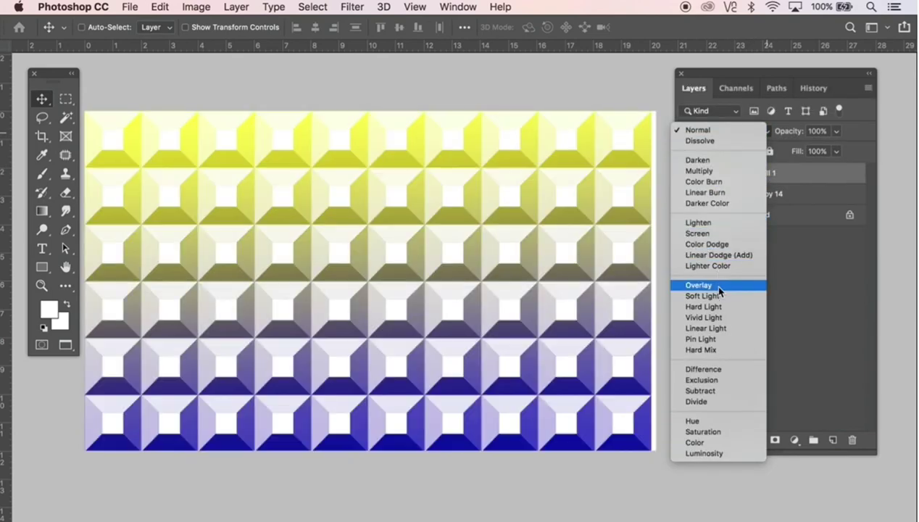
pyautogui.click(718, 287)
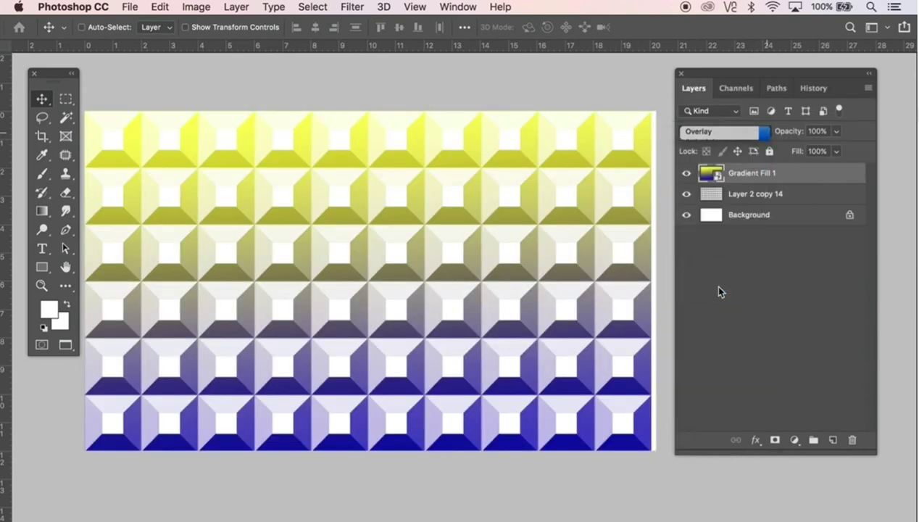
# Load the outline of the merged tile layer as a selection, crop the image to it, and deselect
pyautogui.scroll(-1, 464, 290)
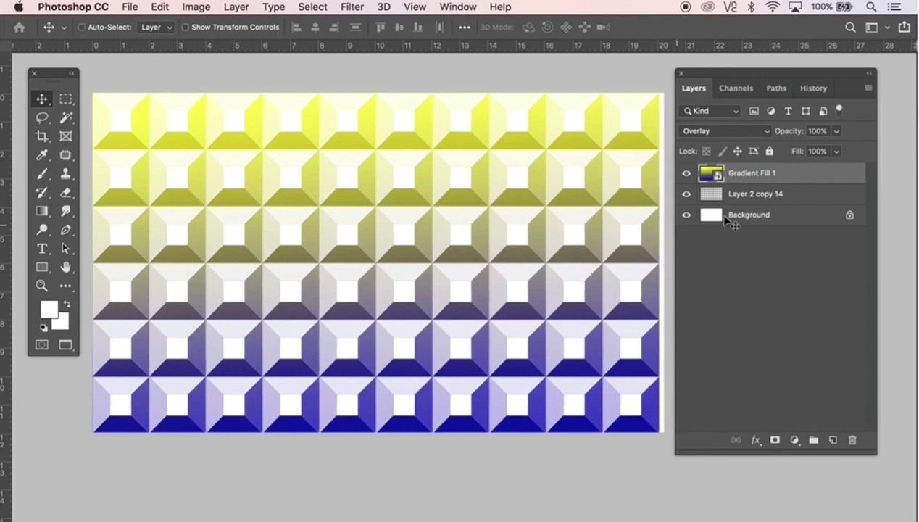
pyautogui.keyDown('ctrl'); pyautogui.click(714, 202); pyautogui.keyUp('ctrl')
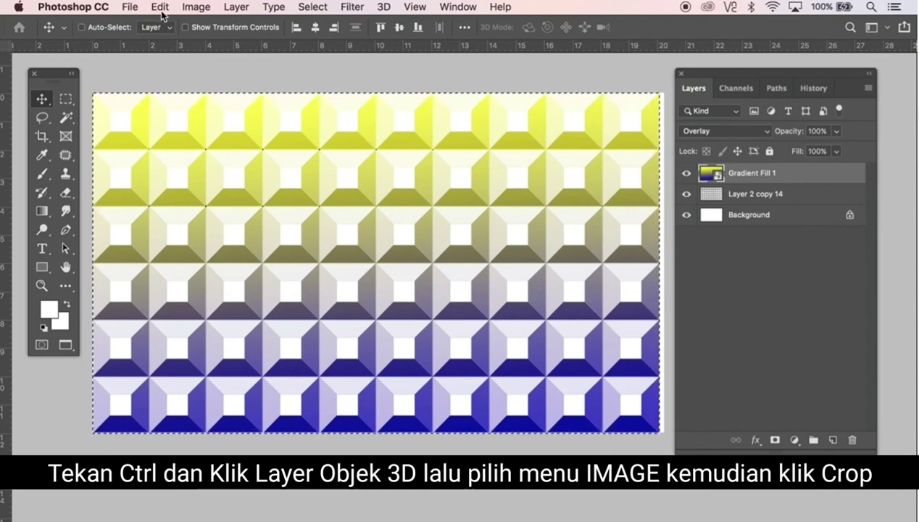
pyautogui.click(205, 8)
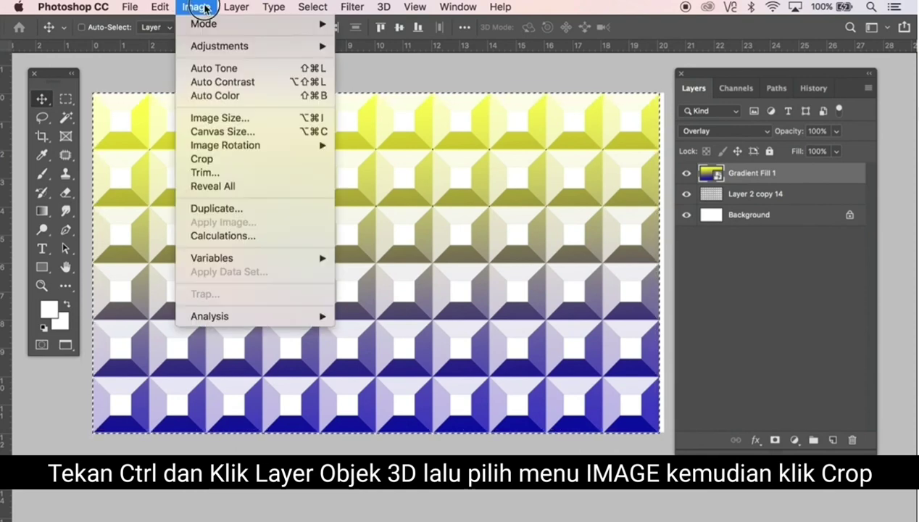
pyautogui.click(206, 161)
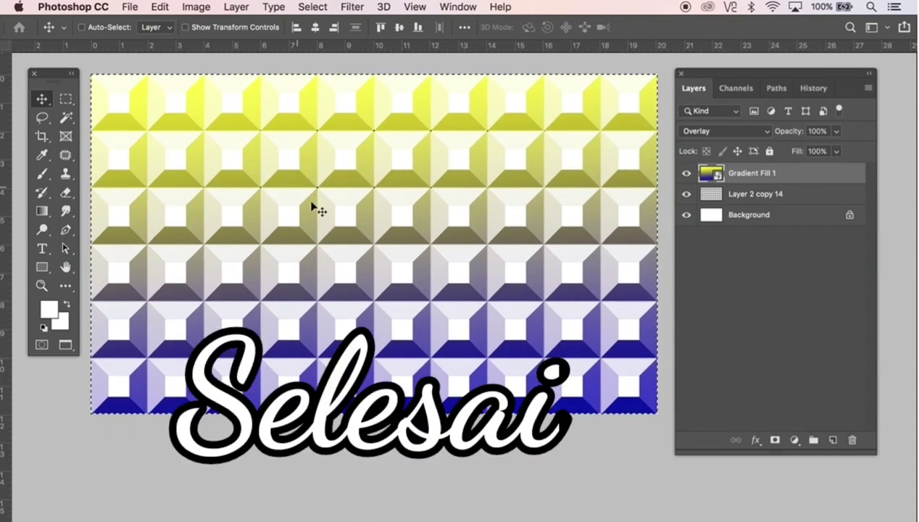
pyautogui.press('super+d')
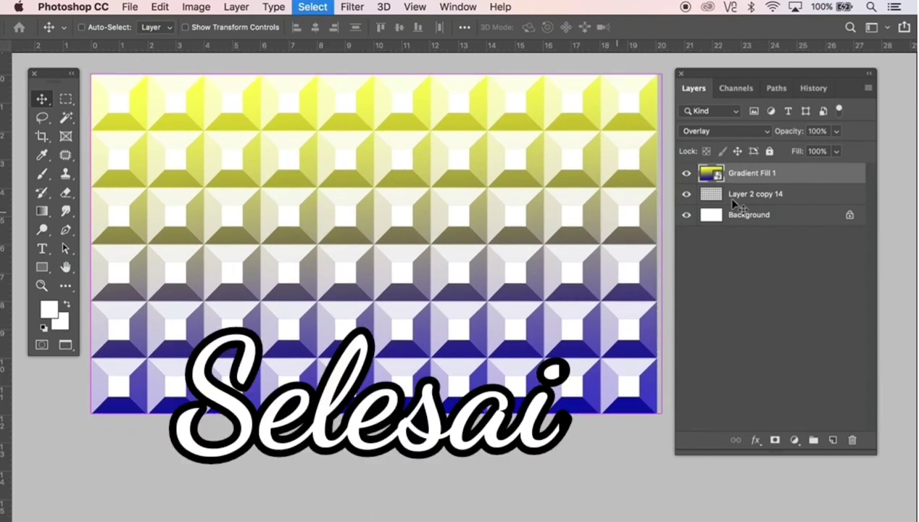
# Toggle the Gradient Fill 1 layer's visibility to compare the grey and the blue-yellow versions, leaving it shown
pyautogui.click(685, 177)
pyautogui.click(685, 174)
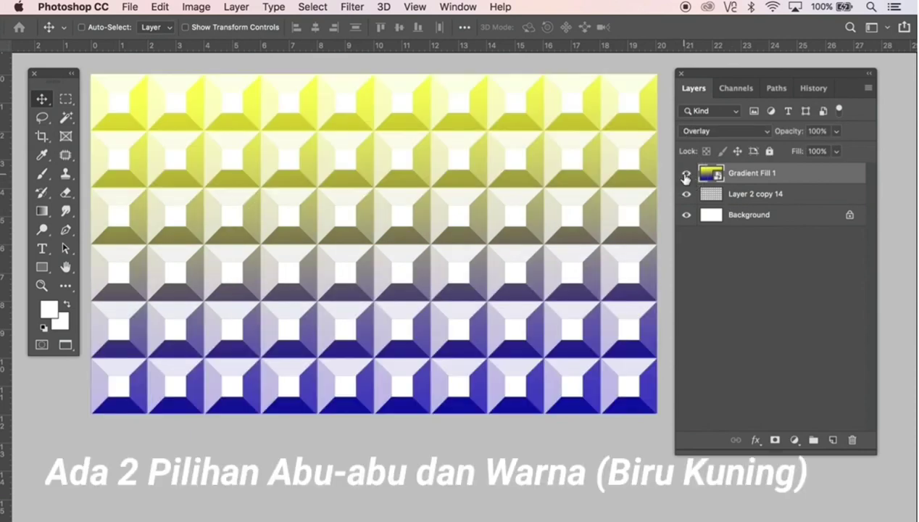
pyautogui.click(685, 177)
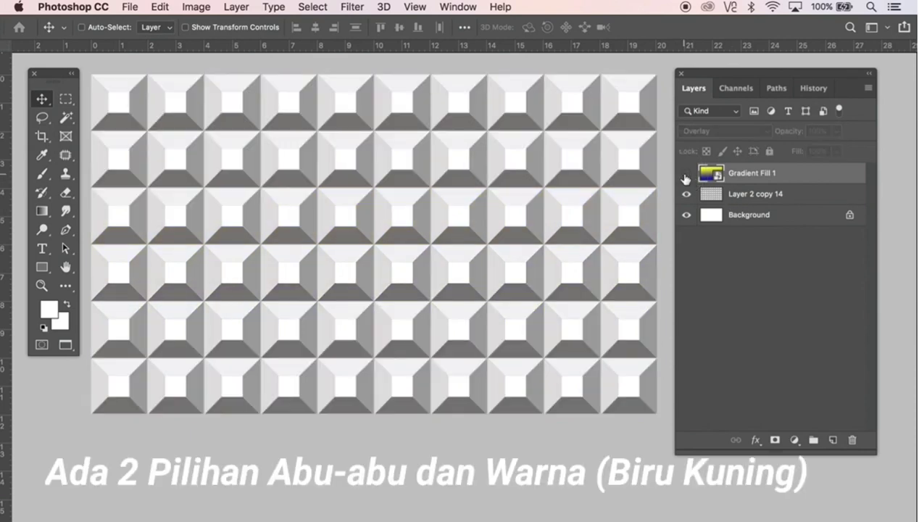
pyautogui.click(686, 176)
pyautogui.click(685, 177)
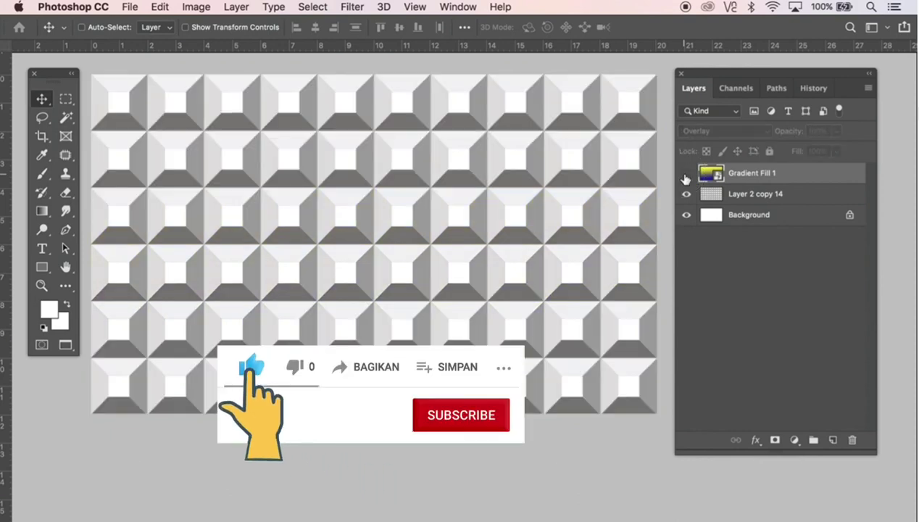
pyautogui.click(686, 177)
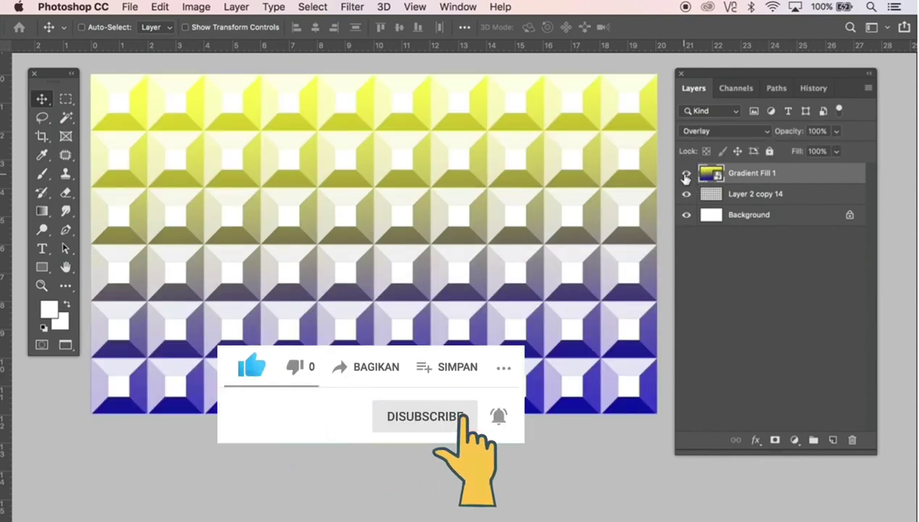
pyautogui.click(685, 177)
pyautogui.click(686, 177)
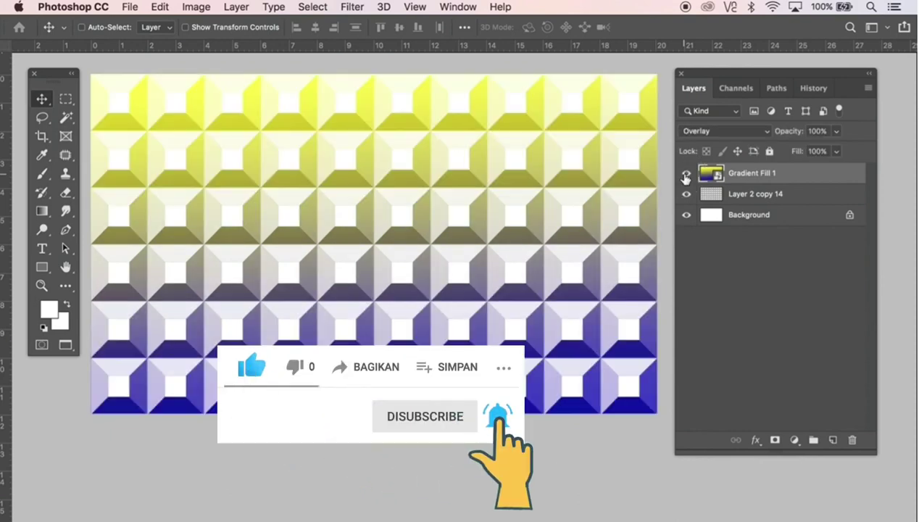